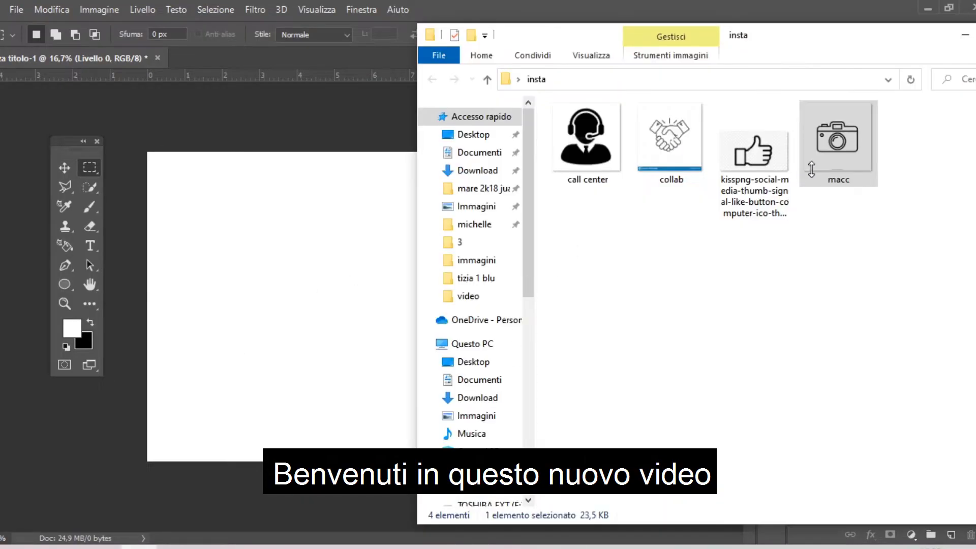
Drag the macc camera image from the Explorer insta folder onto the blank canvas
mouse_move(834, 162)
left_mouse_down()
mouse_move(521, 215)
mouse_move(382, 261)
mouse_move(473, 121)
left_mouse_up()
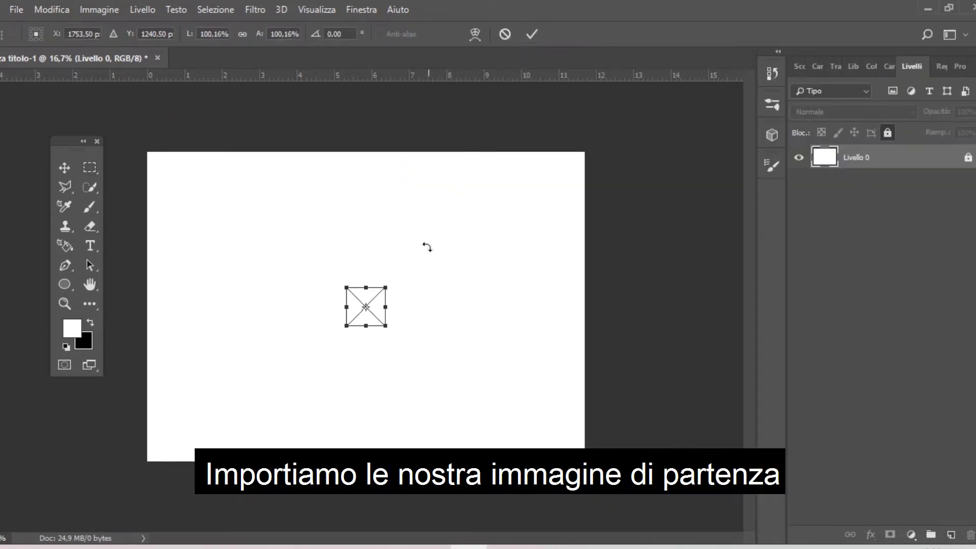
Scale the macc camera layer up to 694.72% and centre it on the canvas
left_click_drag(382, 324, 539, 480)
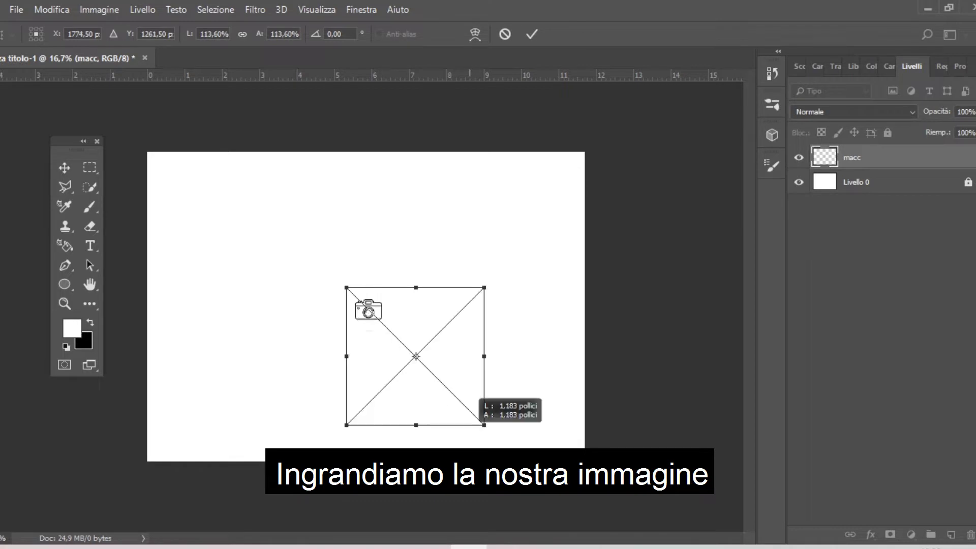
mouse_move(346, 285)
left_mouse_down()
mouse_move(264, 217)
mouse_move(269, 210)
left_mouse_up()
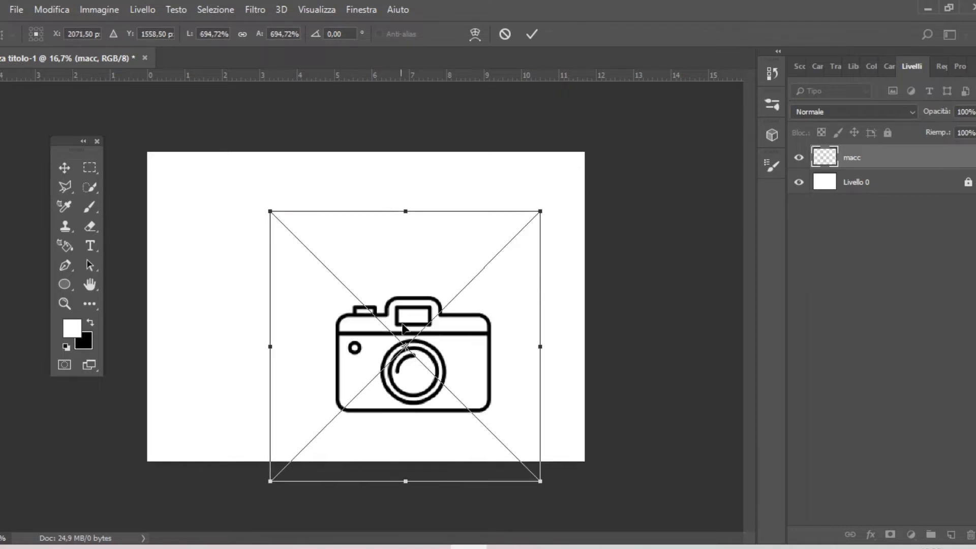
mouse_move(446, 335)
left_mouse_down()
mouse_move(419, 288)
mouse_move(413, 295)
left_mouse_up()
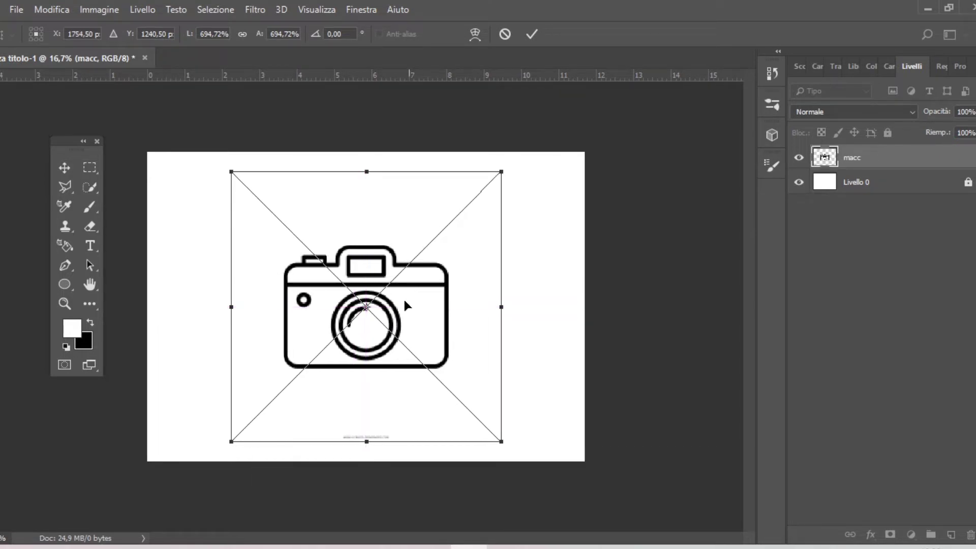
key("Return")
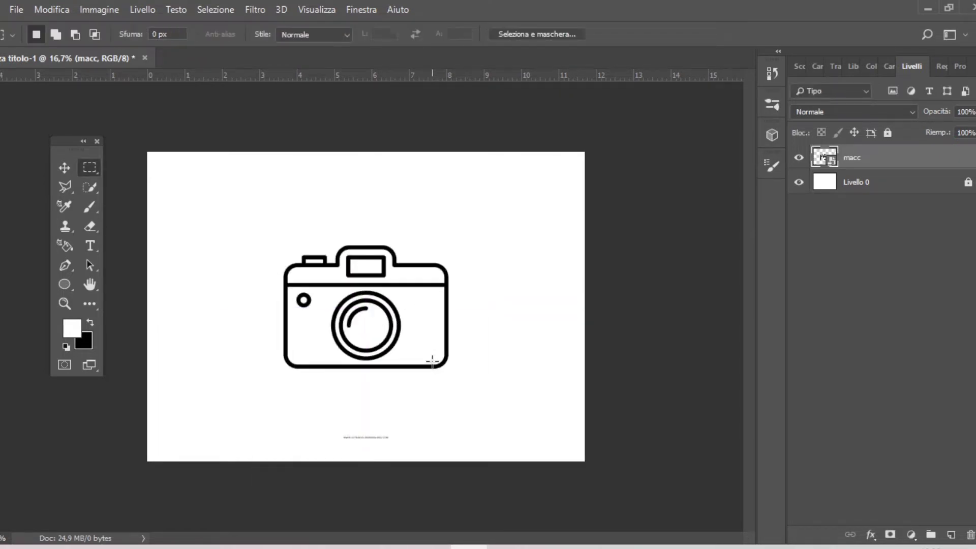
Rasterize the macc camera layer
key("v")
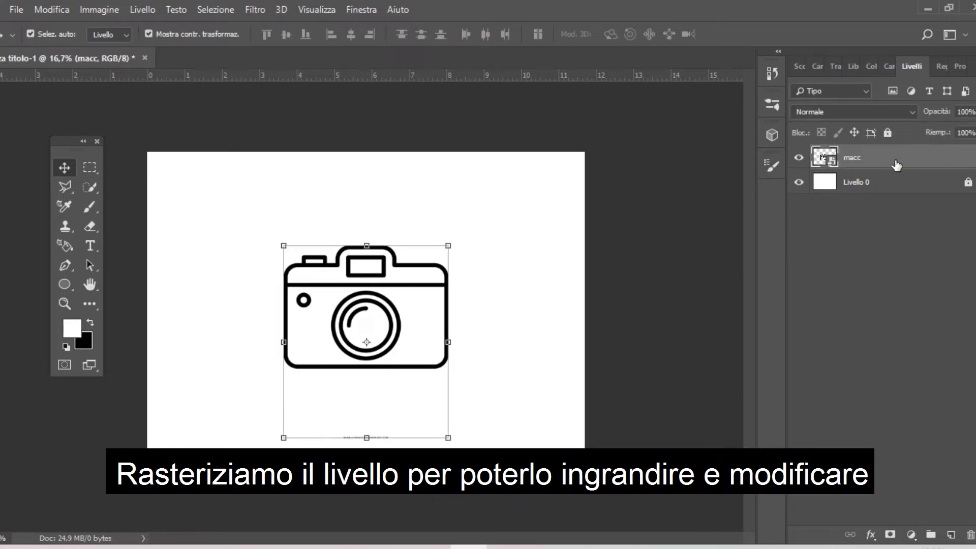
right_click(897, 168)
left_click(765, 254)
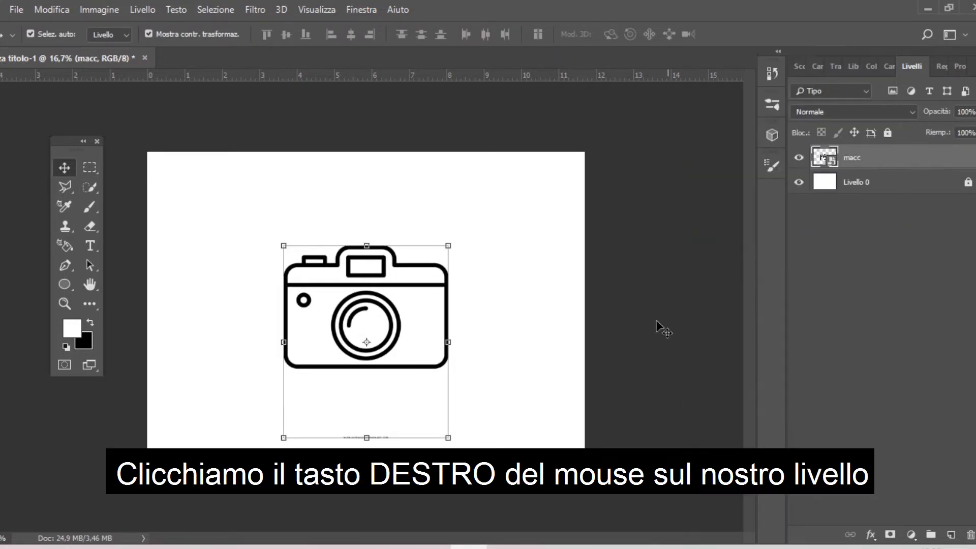
Delete the small credit text below the camera, checking the result against a hidden background
key("m")
left_click_drag(294, 400, 421, 451)
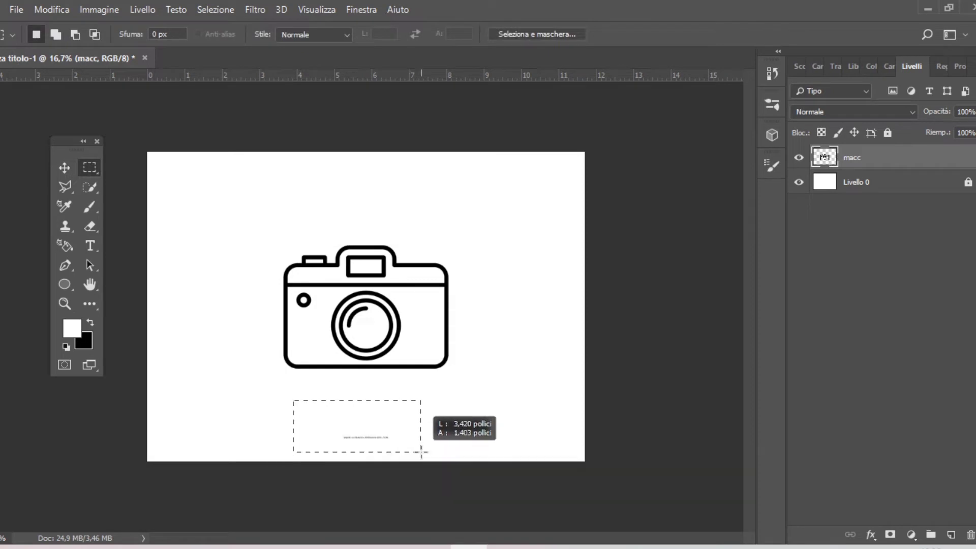
key("v")
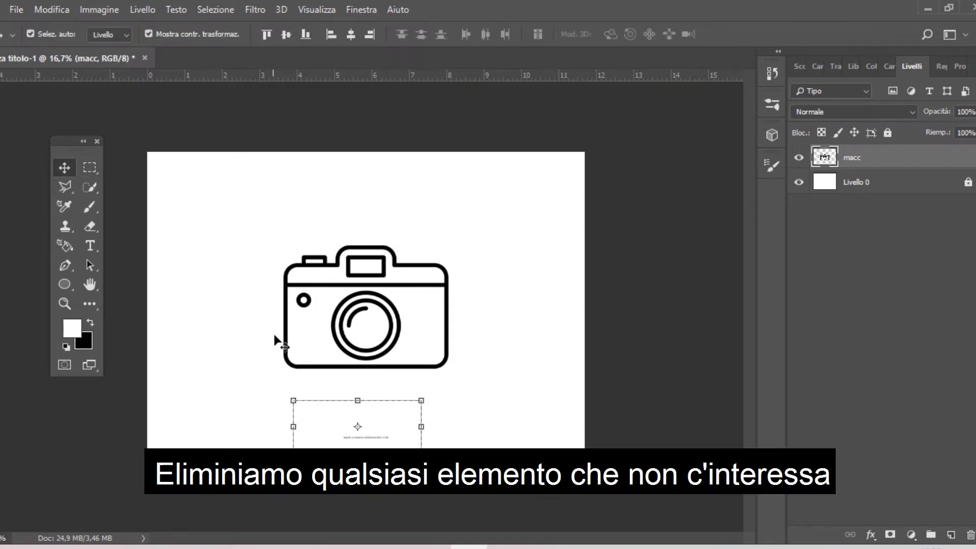
key("Delete")
key("ctrl+d")
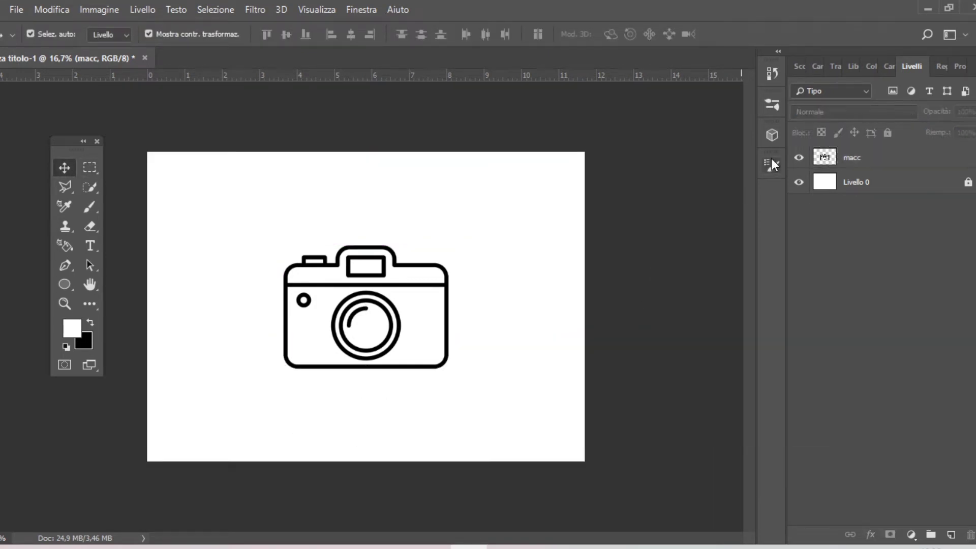
left_click(799, 182)
left_click(799, 182)
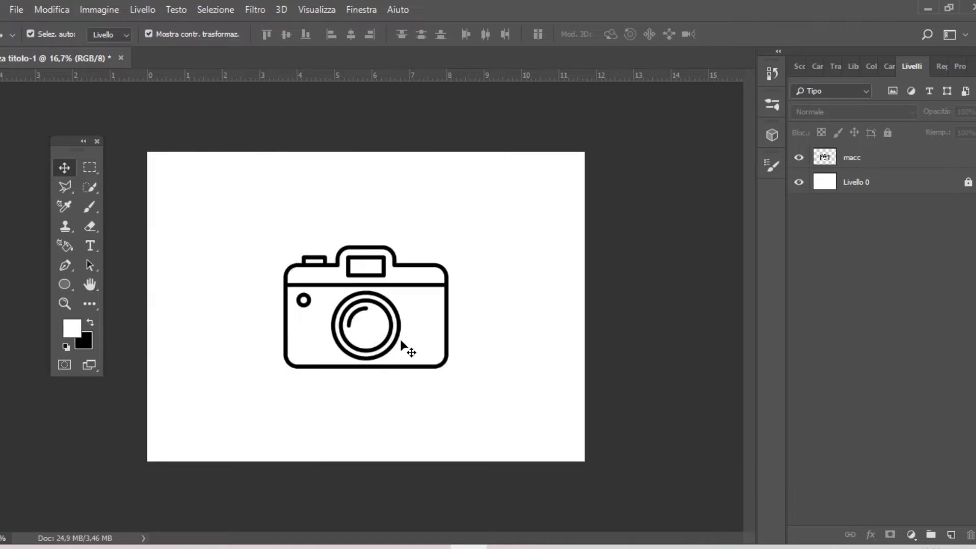
With the Brush tool, add empty layer Livello 1 below macc and enlarge the brush to 2207 px
key("b")
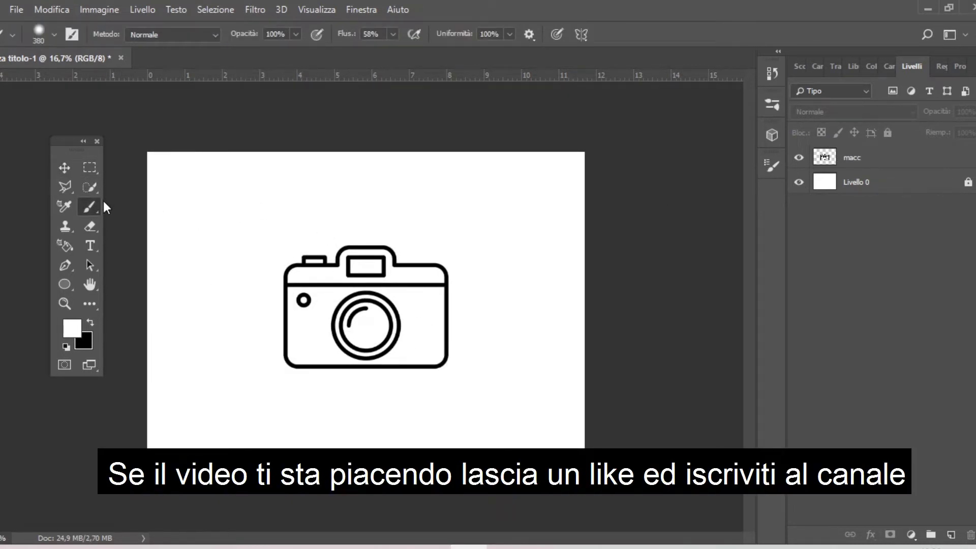
left_click_drag(93, 169, 104, 180)
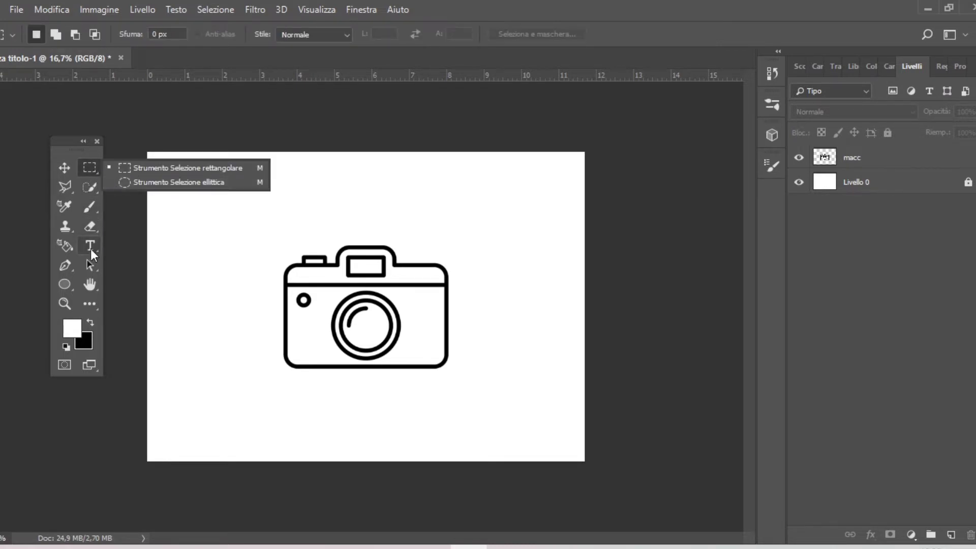
left_click(90, 207)
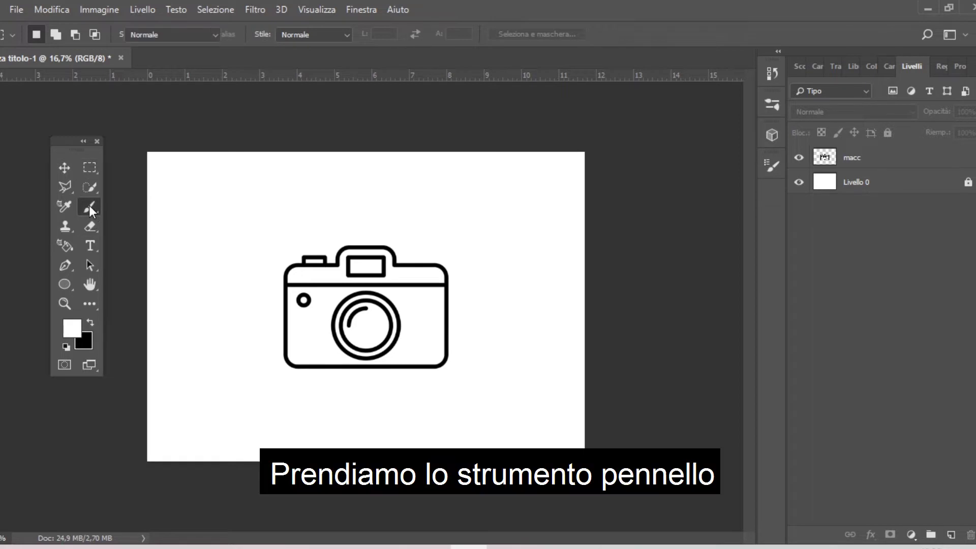
key("ctrl+shift+alt+n")
key("ctrl+bracketleft")
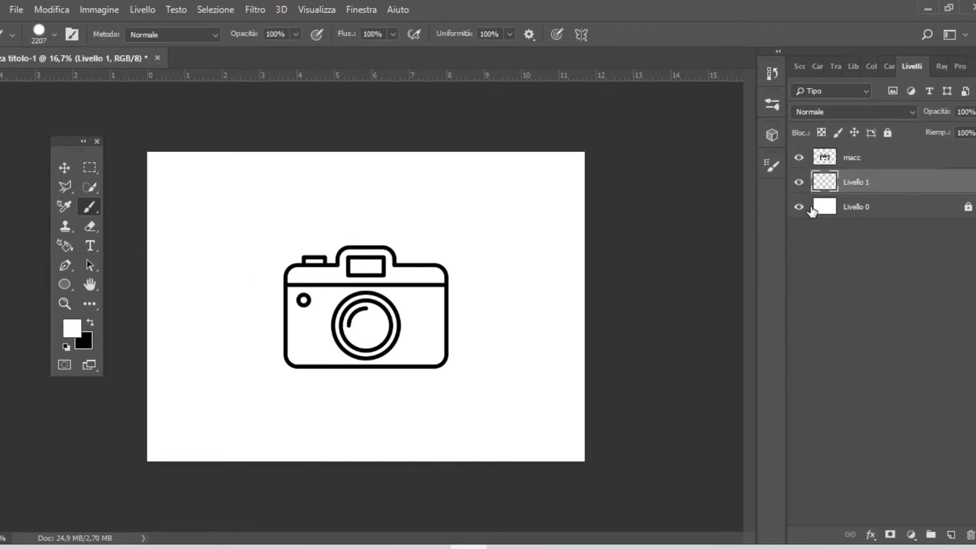
Set the foreground colour to teal #009999
left_click(77, 328)
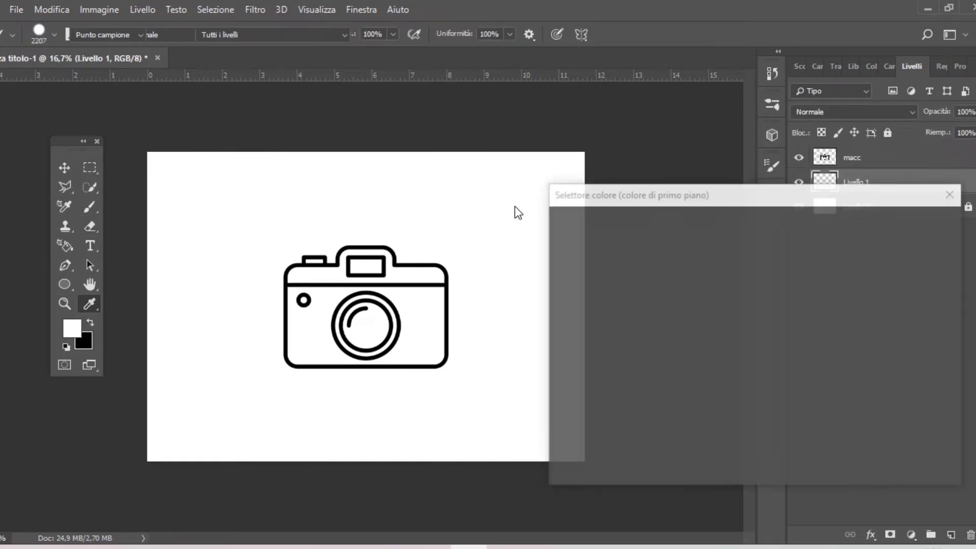
left_click_drag(753, 254, 753, 232)
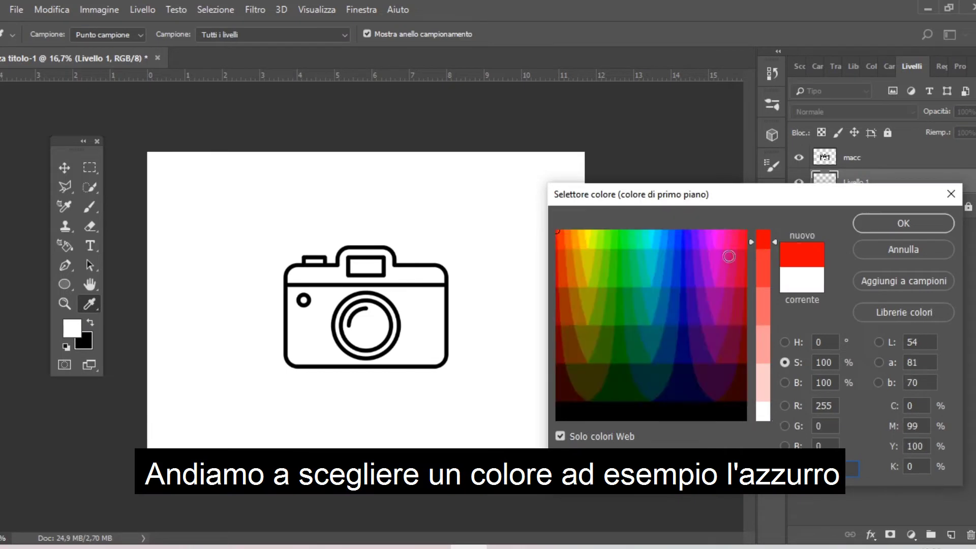
left_click(661, 307)
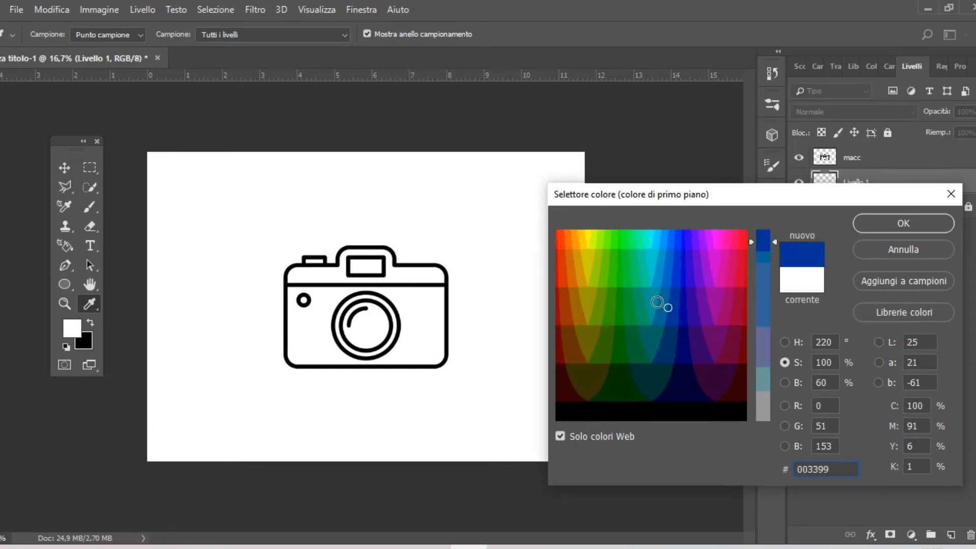
left_click(659, 271)
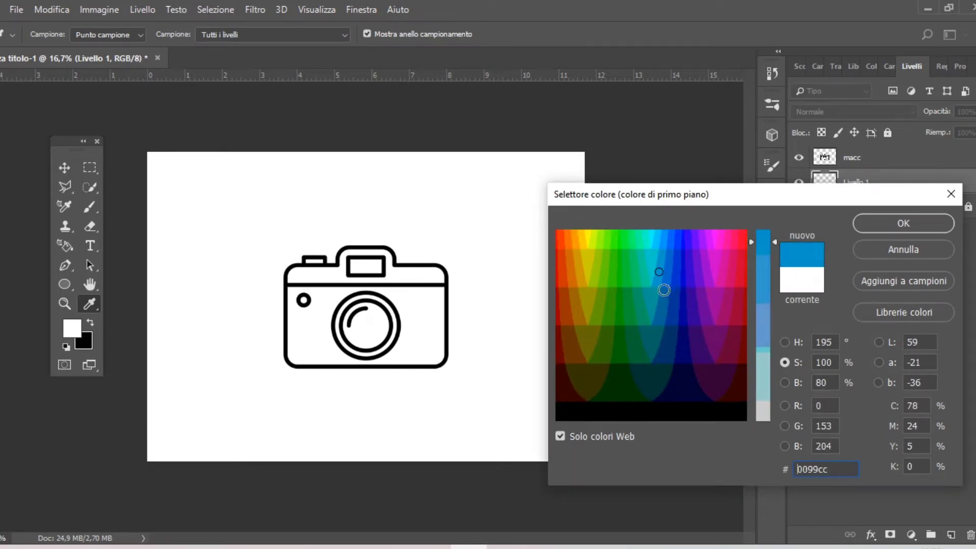
left_click(656, 297)
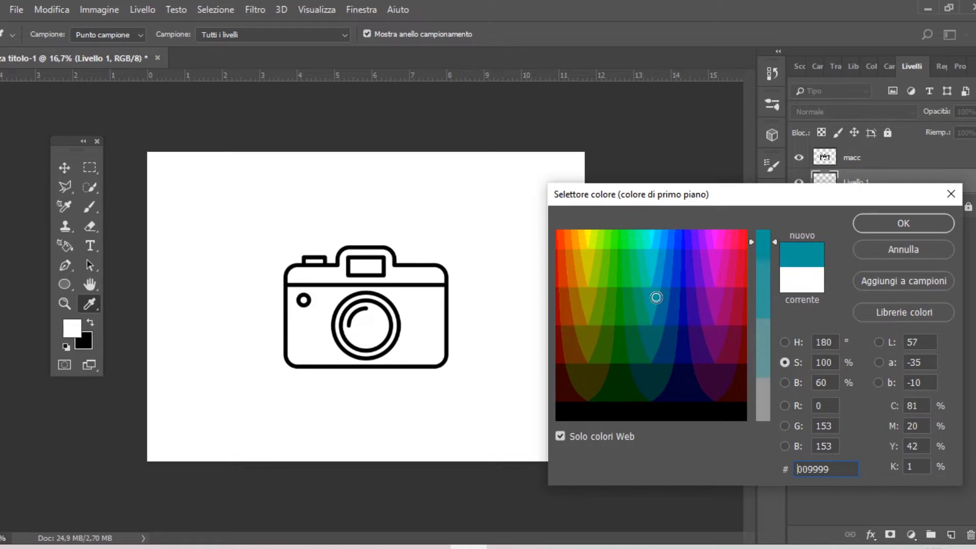
left_click(862, 224)
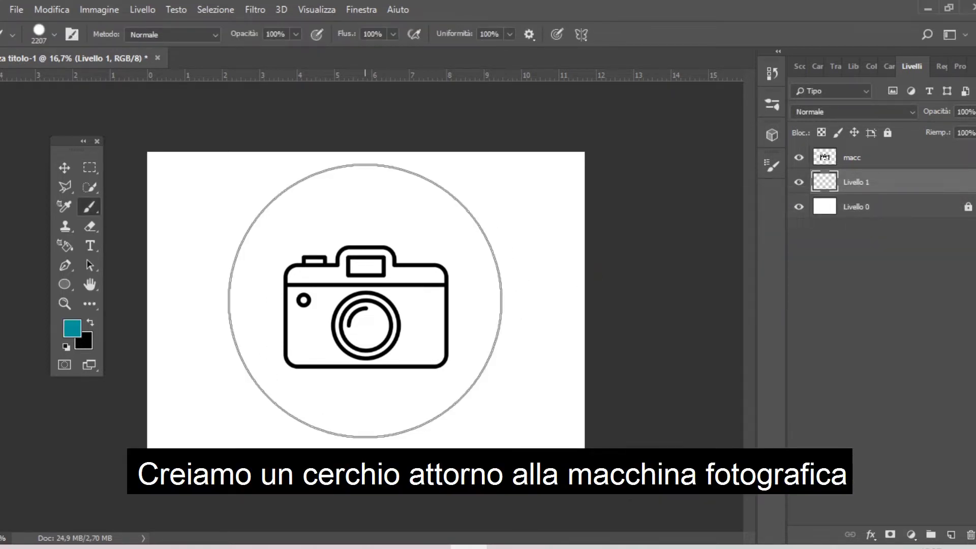
Stamp a 2207 px teal disc behind the camera, reduce the brush to 2007 px, leaving a top-right dab
left_click(364, 301)
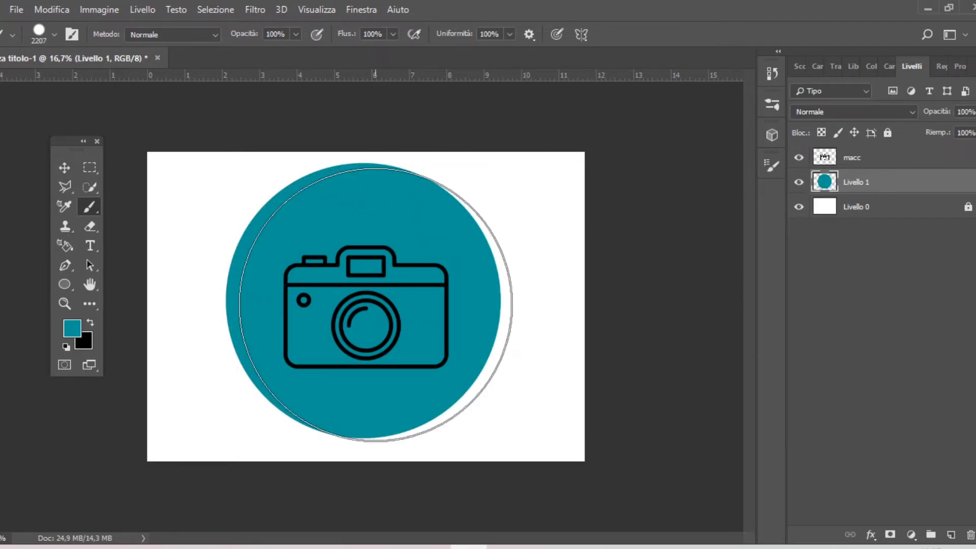
right_click(387, 273)
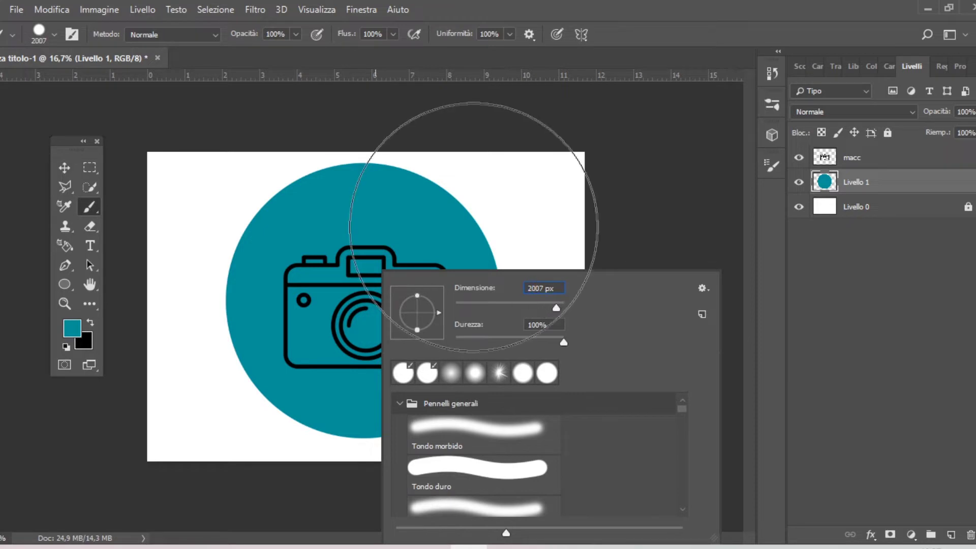
key("Return")
left_click(690, 155)
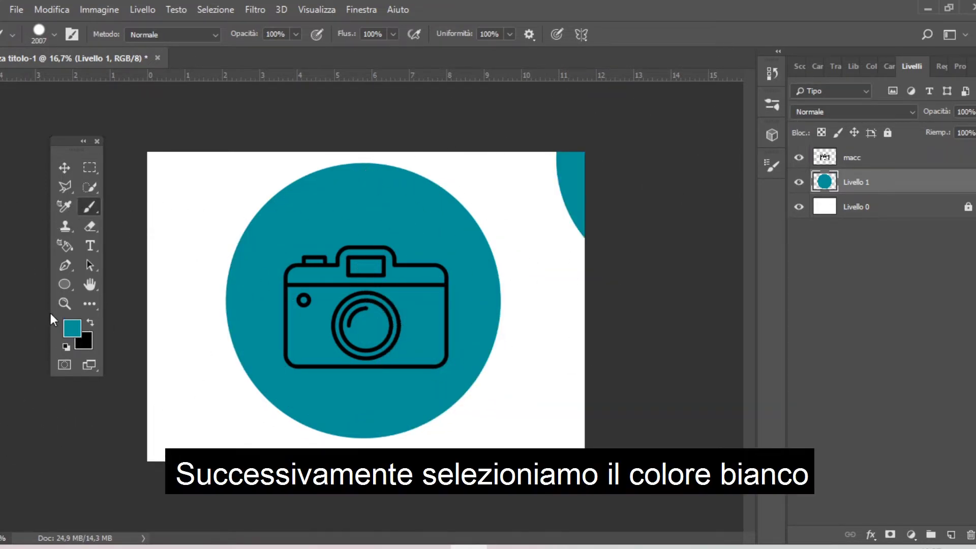
Undo the stray teal dab and set the foreground colour to white
key("ctrl+z")
left_click(71, 328)
left_click(759, 409)
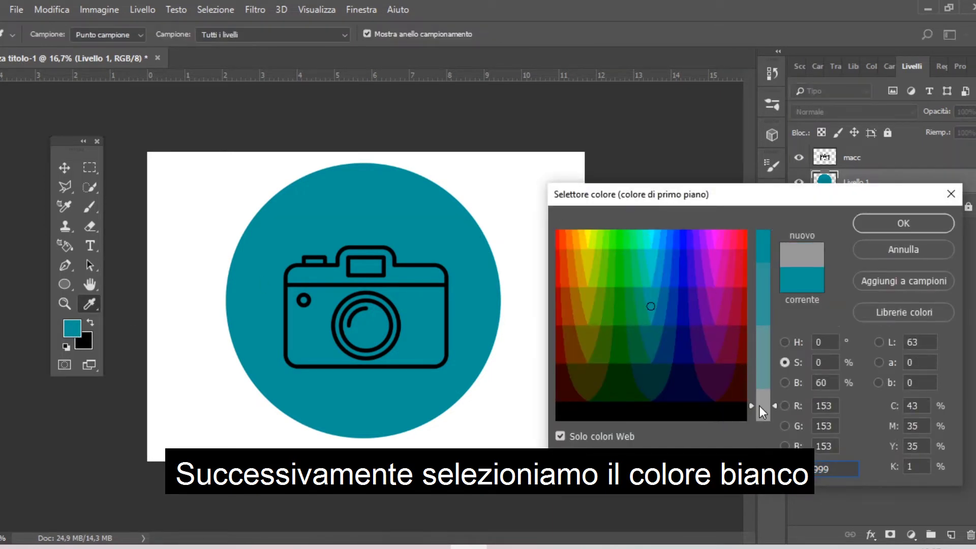
left_click(677, 235)
left_click(864, 223)
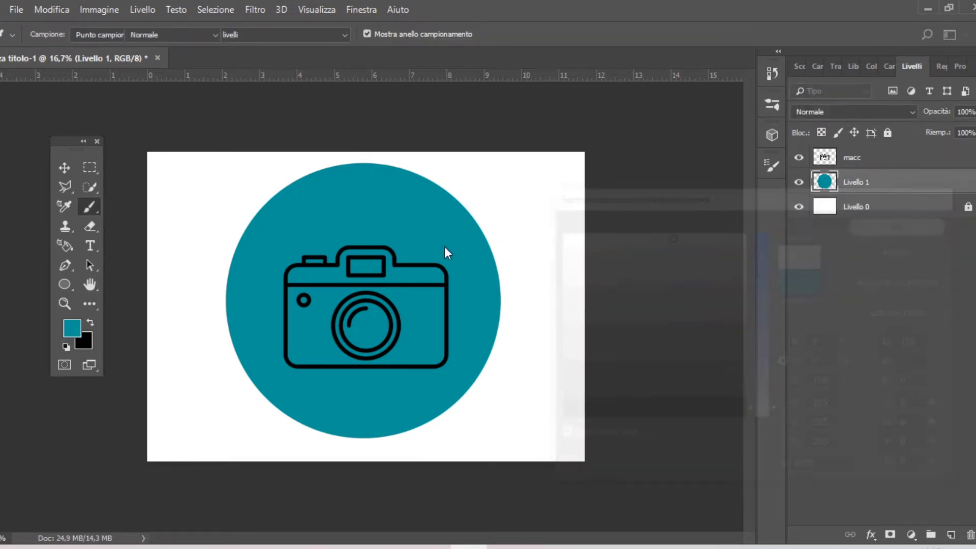
On new layer Livello 2, stamp a white 2127 px dab over the disc, leaving a thin ring
left_click(951, 536)
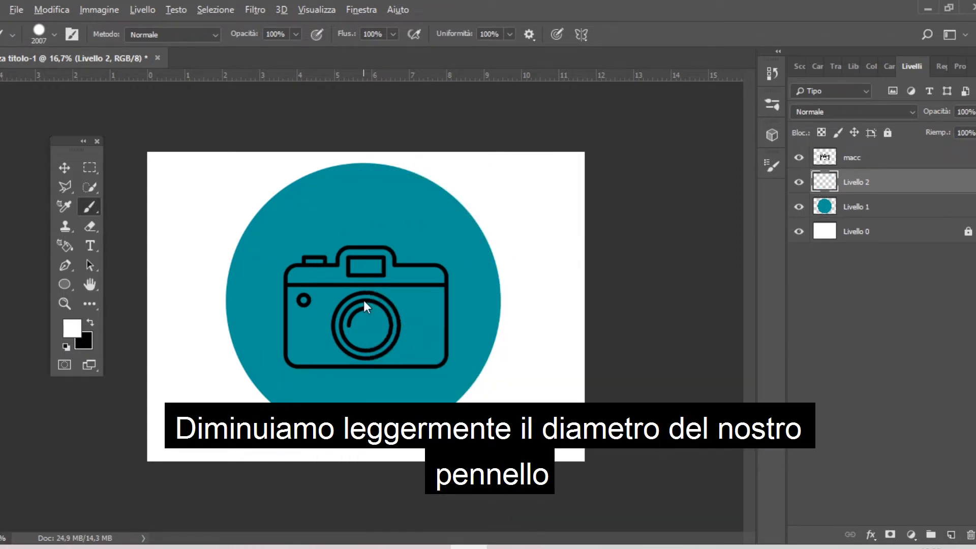
right_click(364, 300, "alt")
left_click_drag(368, 301, 361, 299)
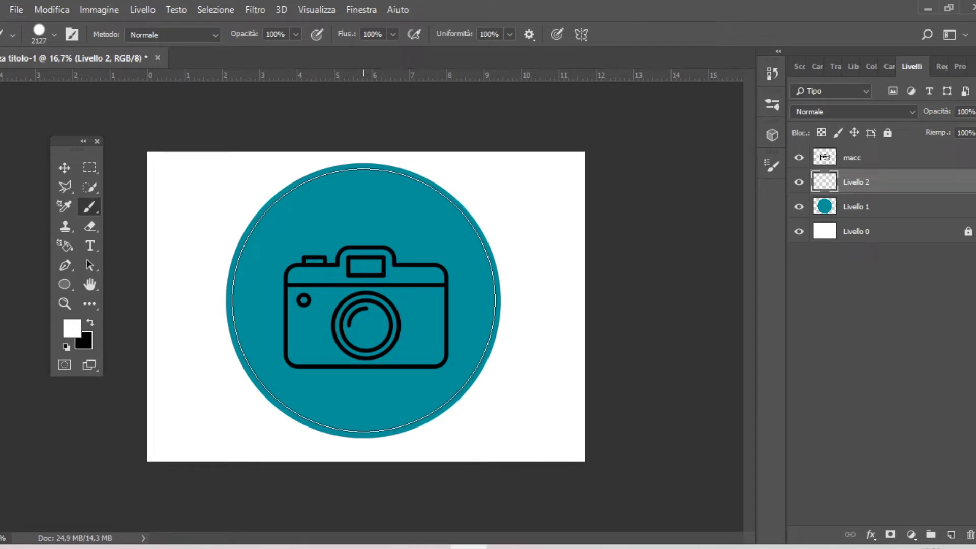
left_click(364, 300)
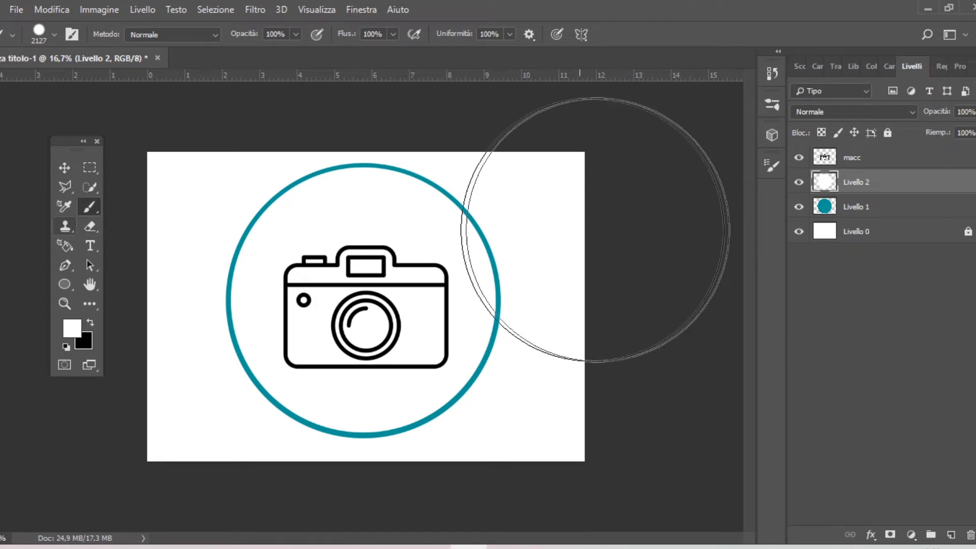
left_click(877, 211)
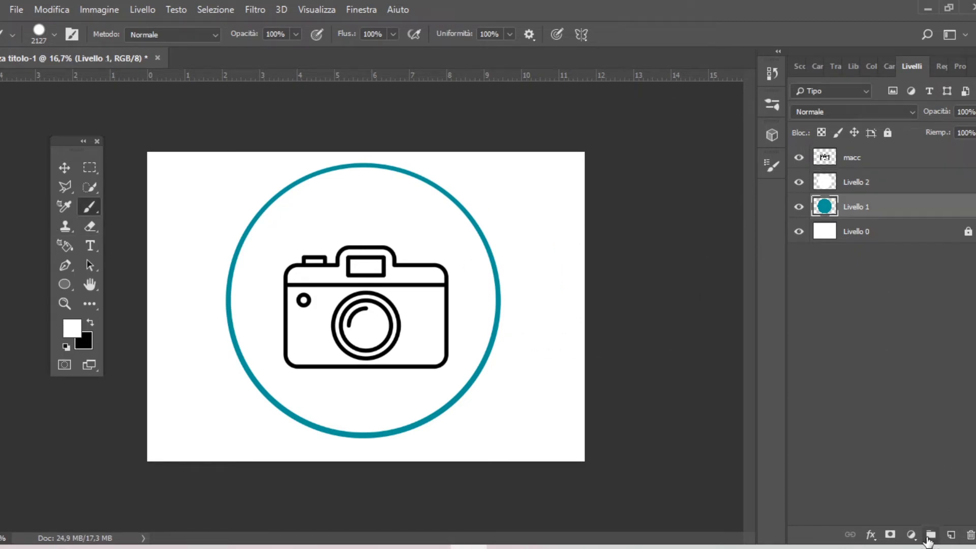
Add empty layer Livello 3 and quick-select the ring area, switching between Livello 1 and 2
left_click(951, 534)
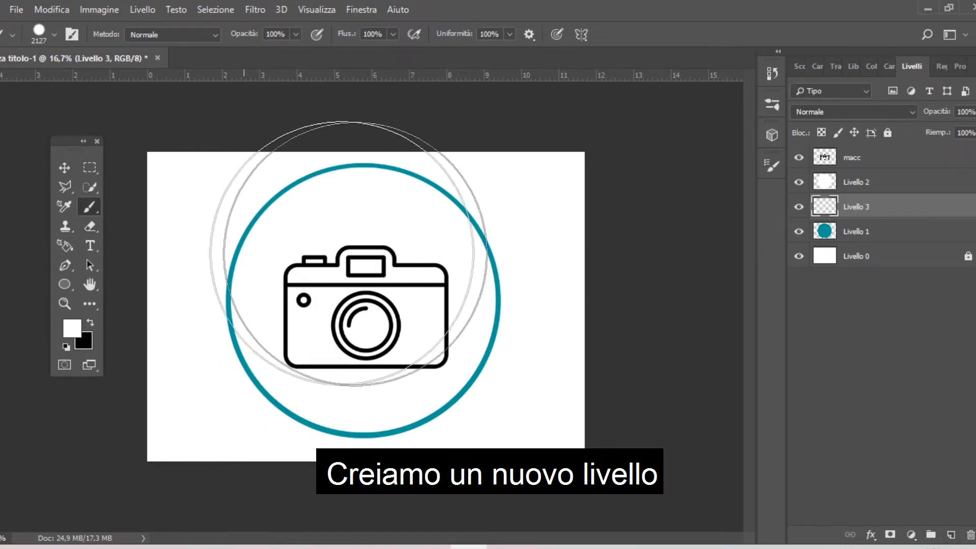
key("v")
left_click(489, 250)
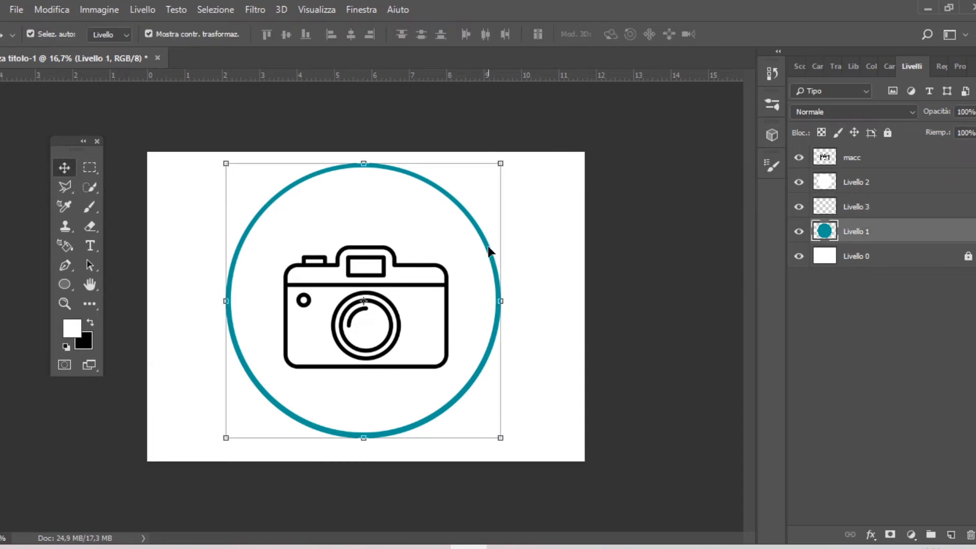
key("e")
key("w")
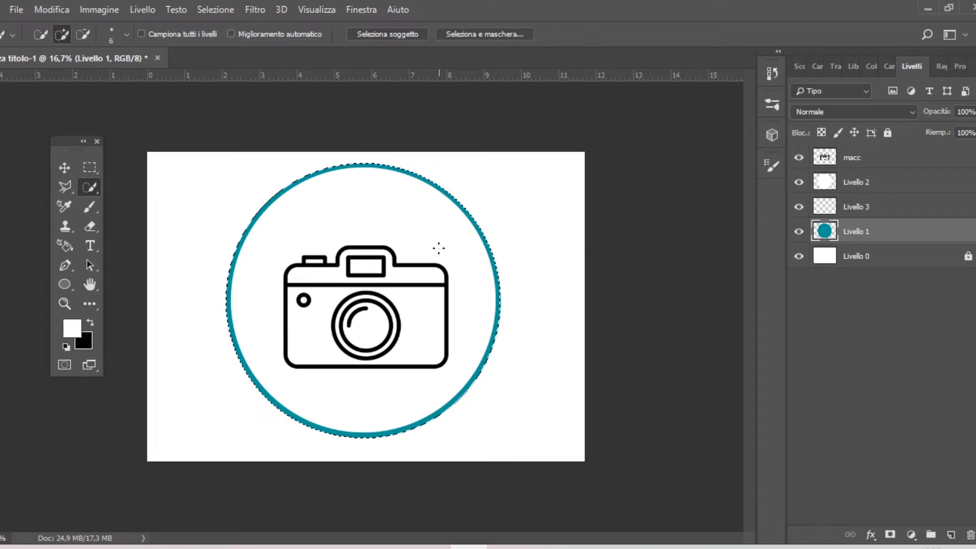
left_click(847, 191)
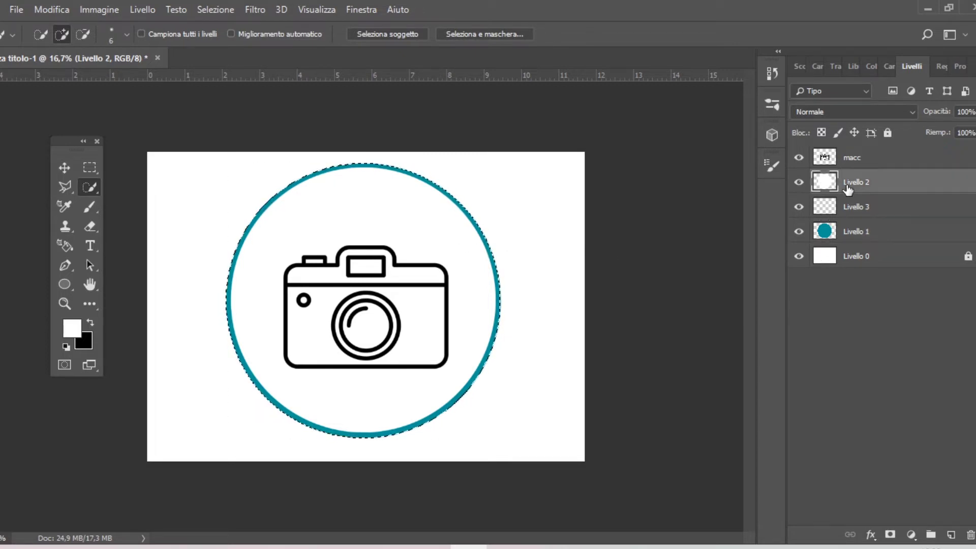
key("v")
key("v")
left_click(562, 284)
key("w")
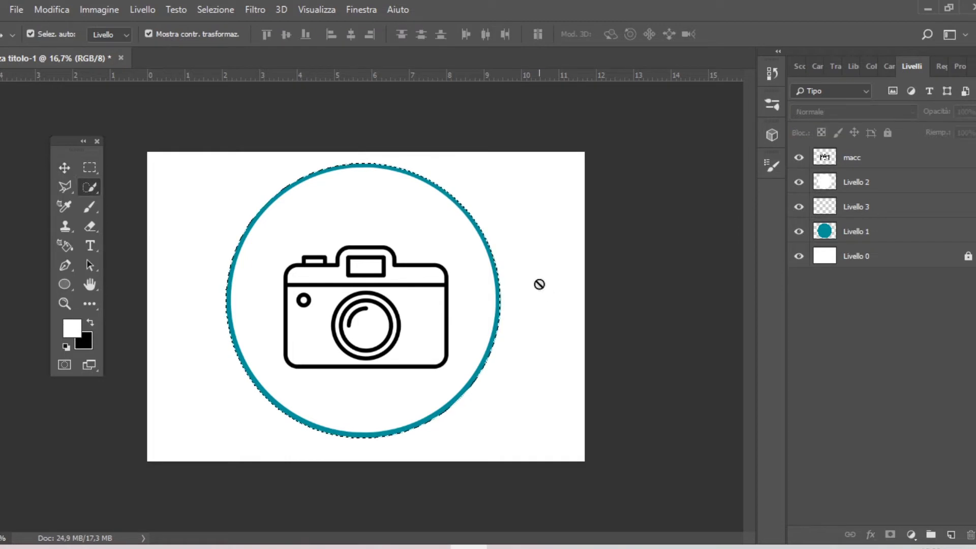
left_click(435, 239)
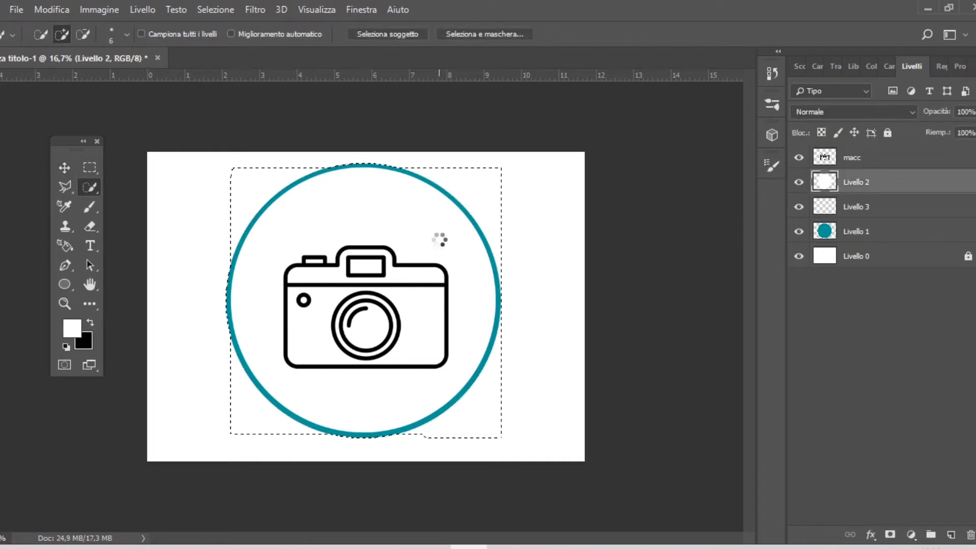
left_click(878, 234)
Invert the selection, copy-paste the teal ring onto new layer Livello 4, and nudge it up twice
left_click(215, 9)
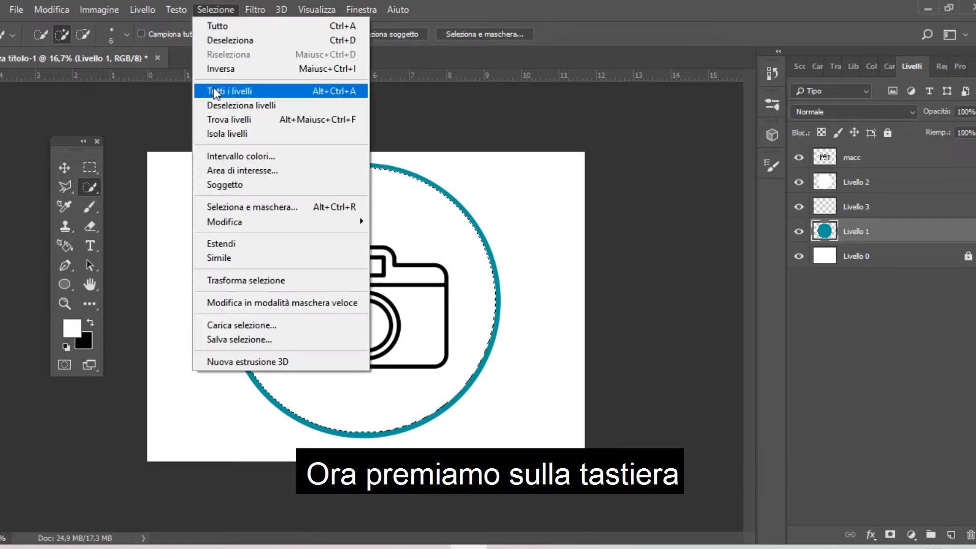
left_click(224, 71)
key("ctrl+c")
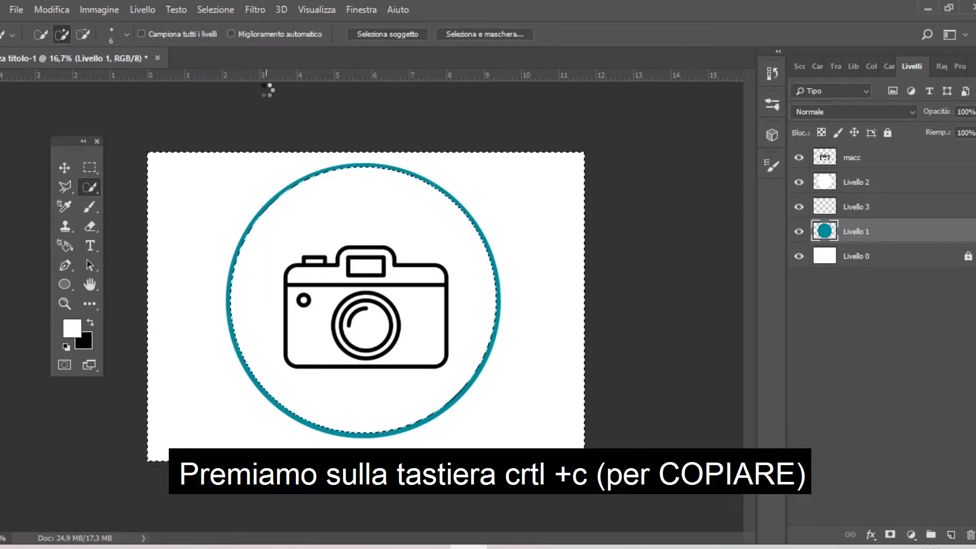
key("ctrl+v")
key("v")
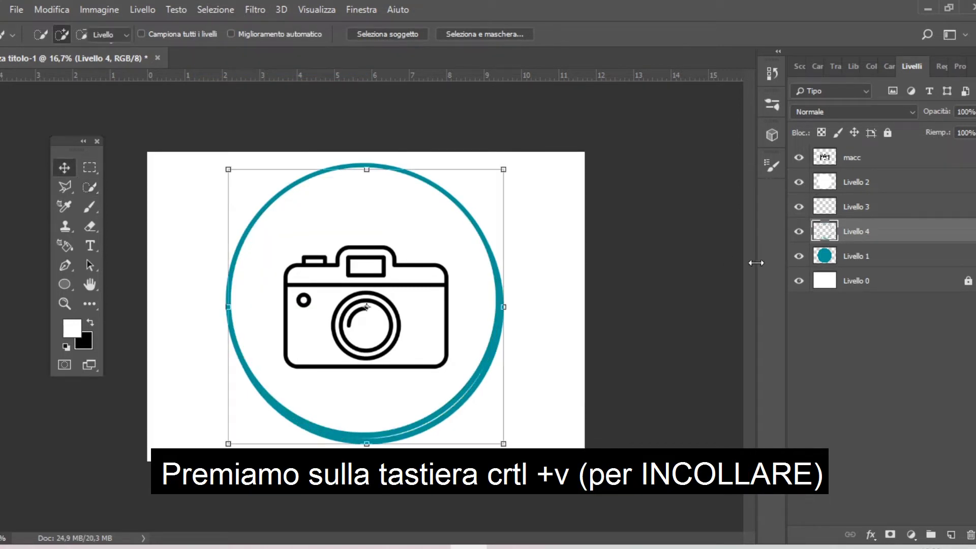
key("shift+Up")
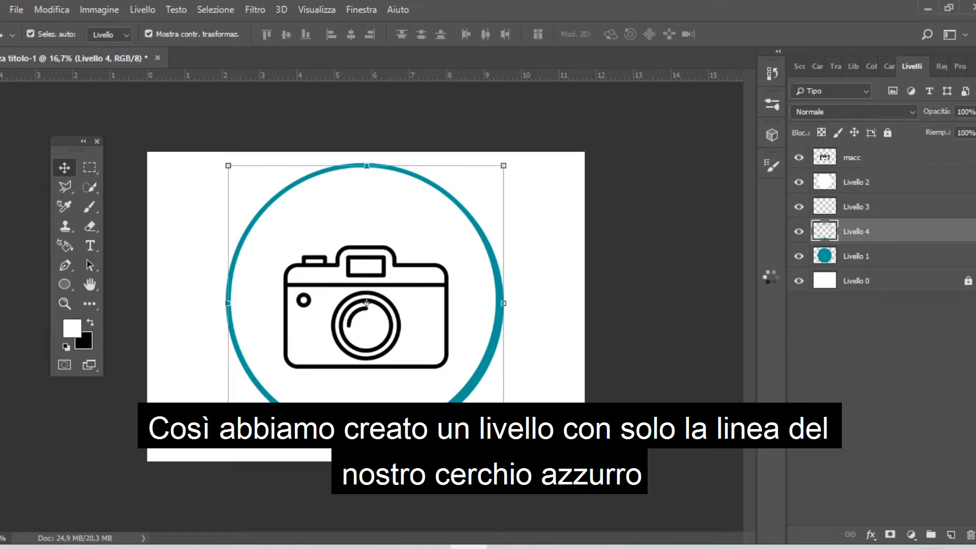
key("shift+Up")
key("shift+Up")
key("shift+Up")
key("shift+Up")
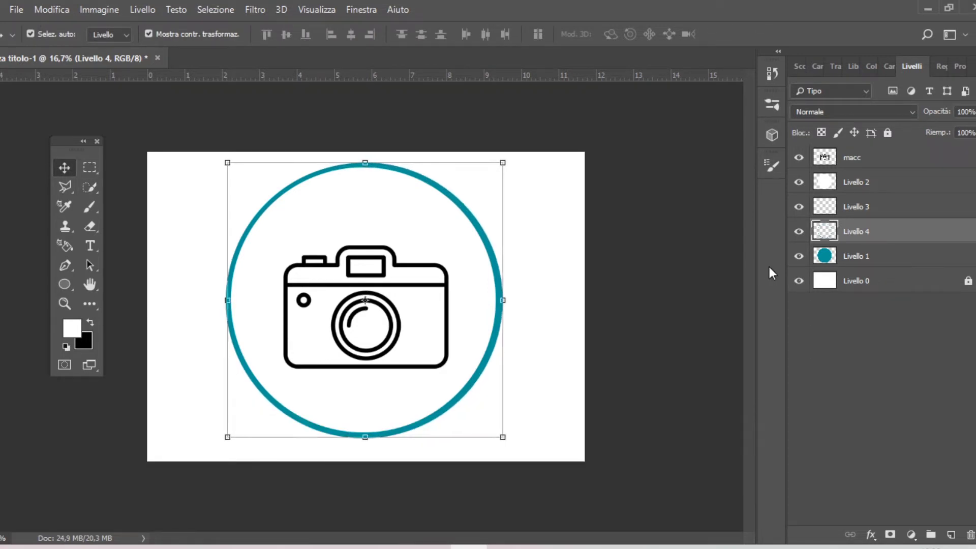
Hide Livello 1 and fine-tune the ring's position with one nudge left and one down
left_click(800, 256)
left_click(799, 256)
key("shift+Left")
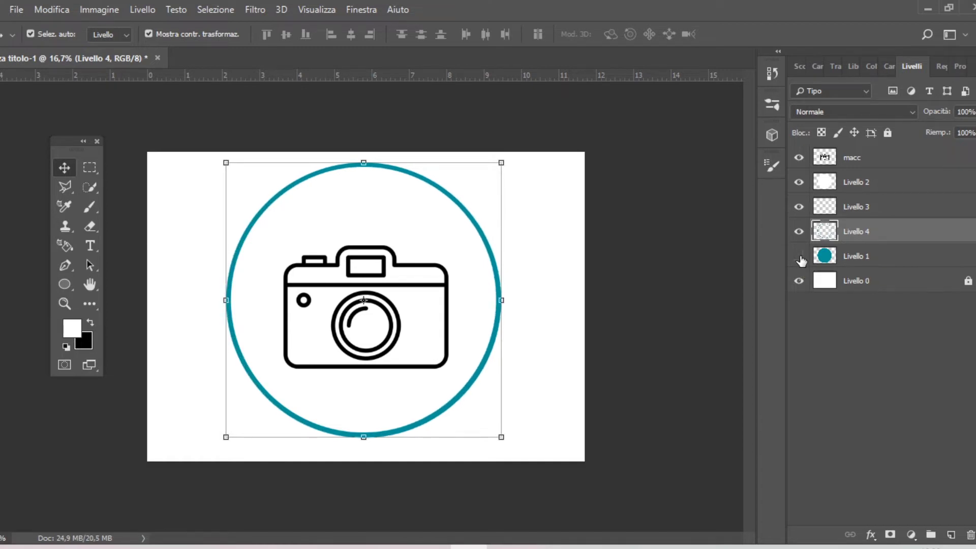
key("shift+Down")
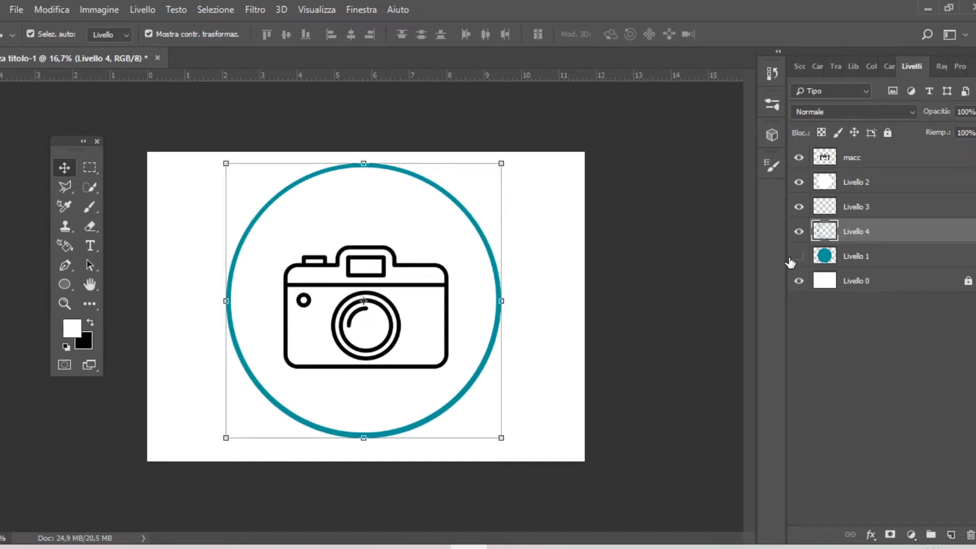
key("m")
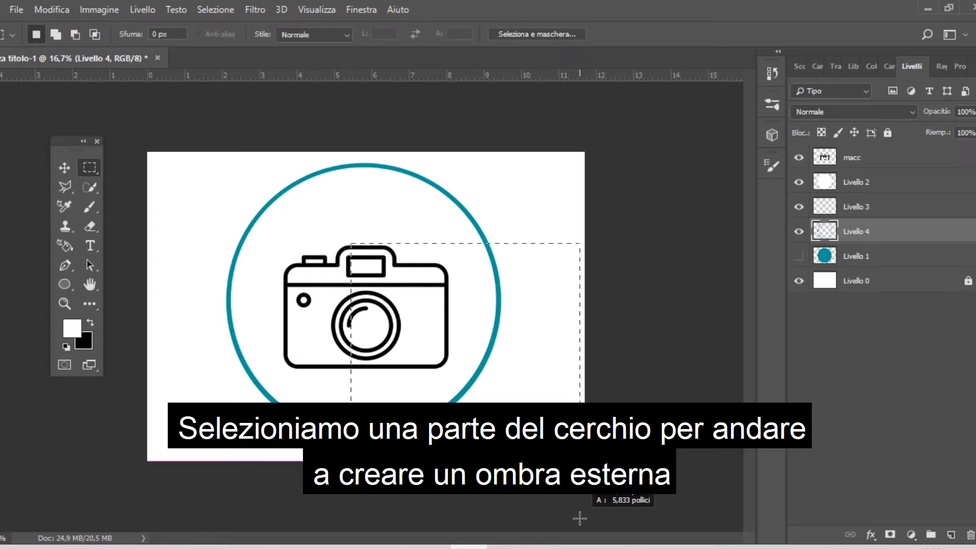
Select the ring's right-hand arc and copy it onto new layer Livello 5
left_click_drag(579, 518, 577, 516)
key("v")
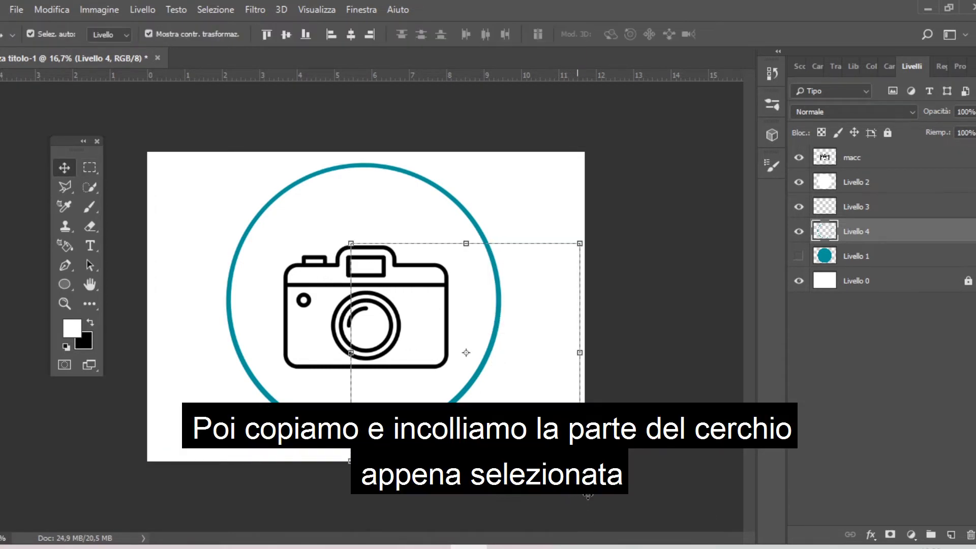
key("ctrl+c")
key("ctrl+v")
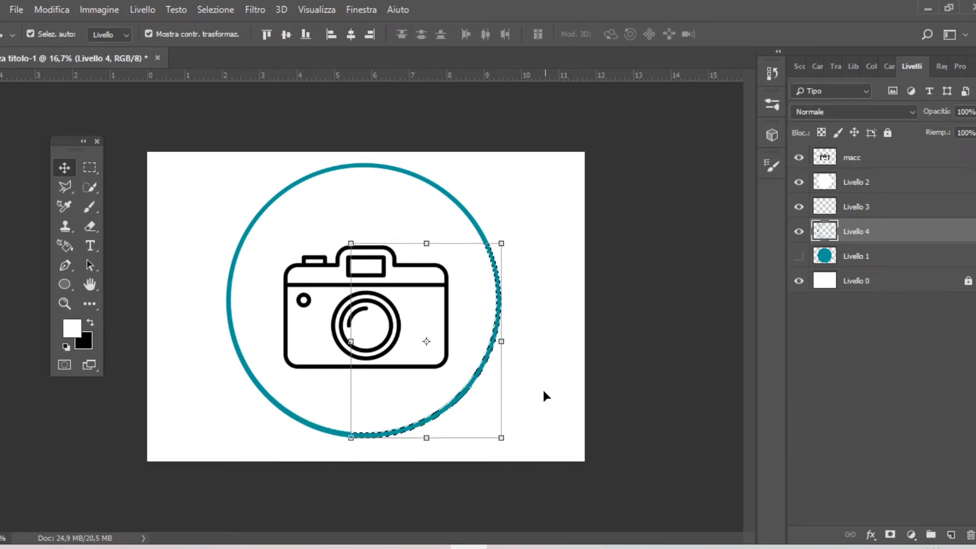
key("ctrl+j")
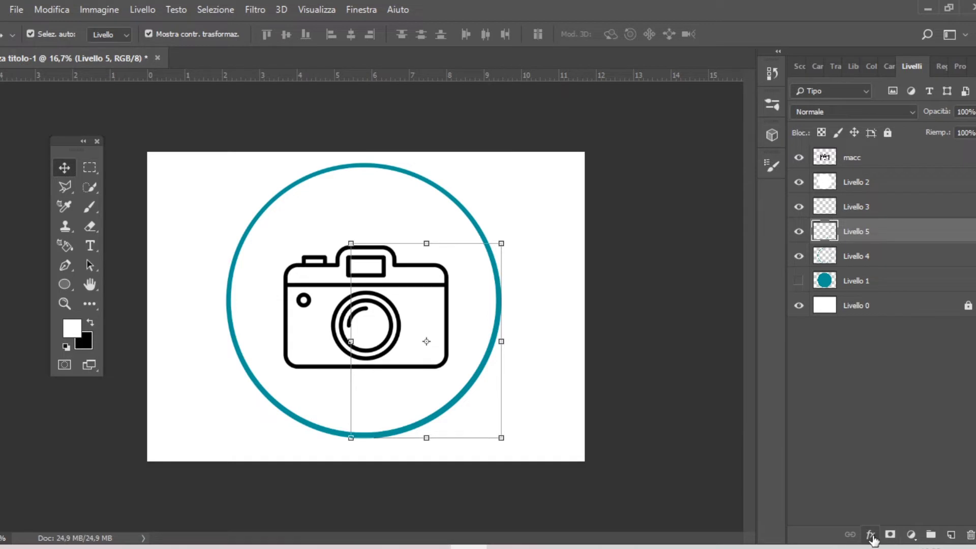
Give Livello 5 an Ombra esterna layer style with shadow colour 00cc99
left_click(871, 535)
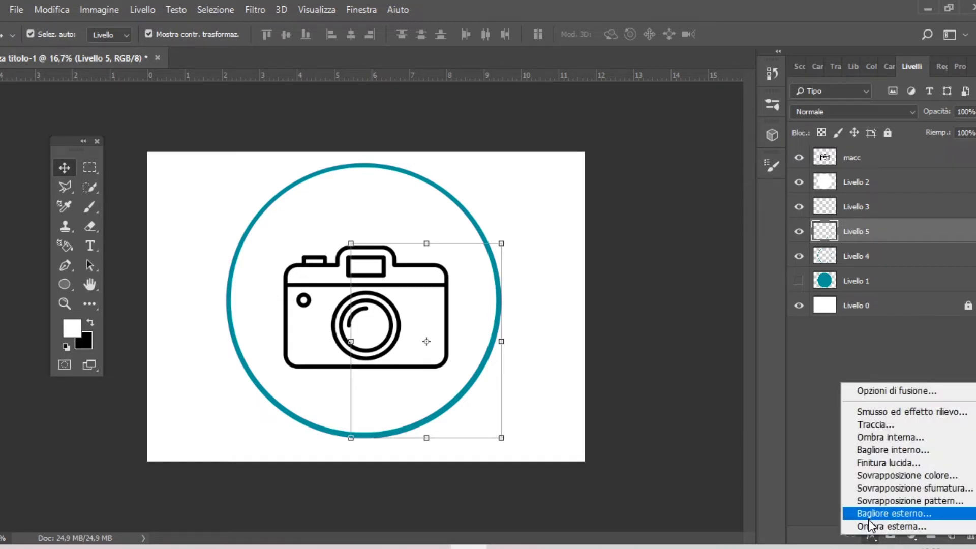
left_click(871, 527)
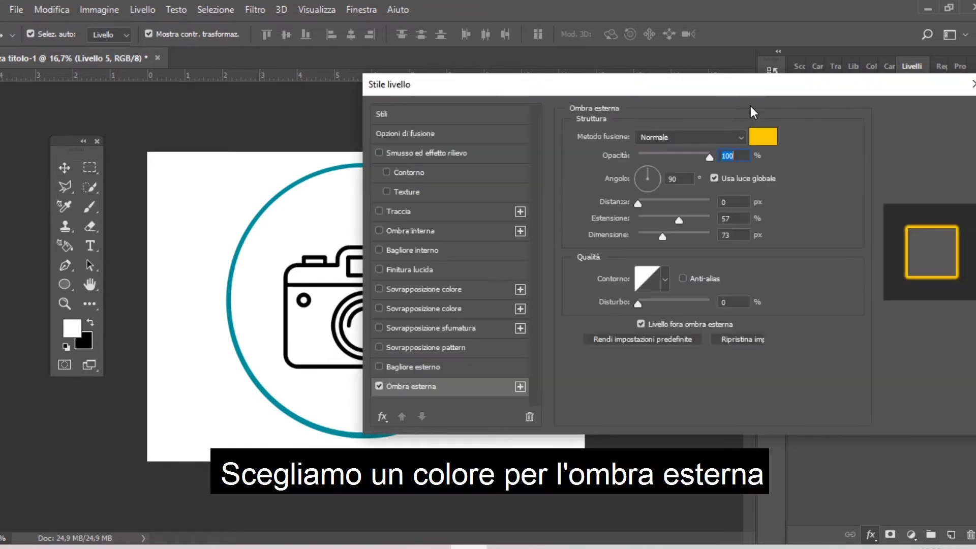
left_click_drag(750, 106, 803, 101)
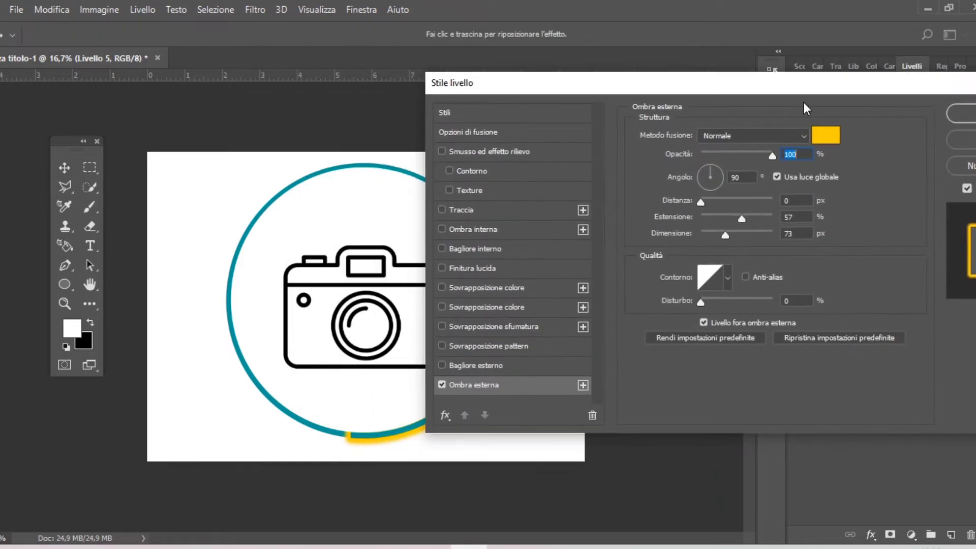
left_click(826, 135)
left_click_drag(653, 305, 654, 277)
left_click(647, 277)
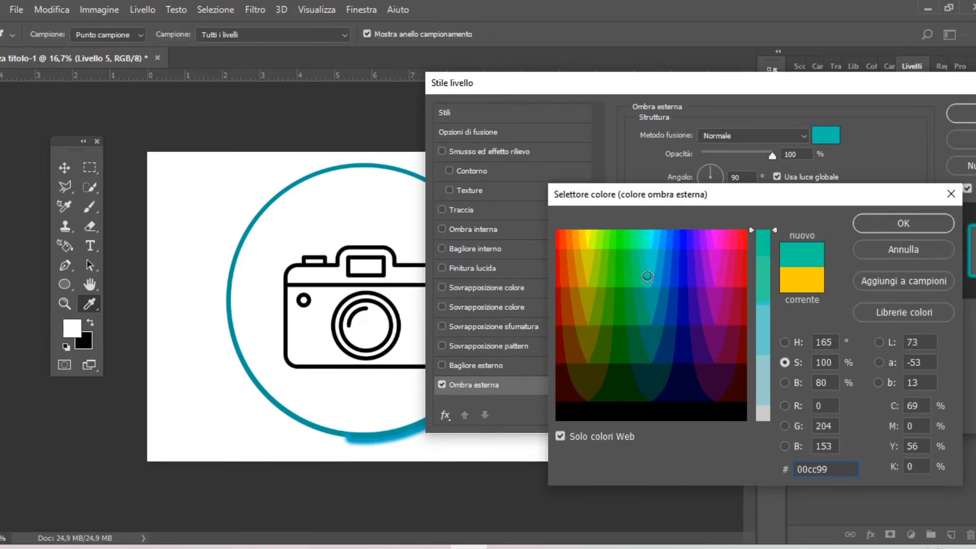
left_click(649, 242)
Apply the outer shadow, add a layer mask to Livello 5, and set black/white colours for brushing
left_click(903, 223)
left_click(960, 113)
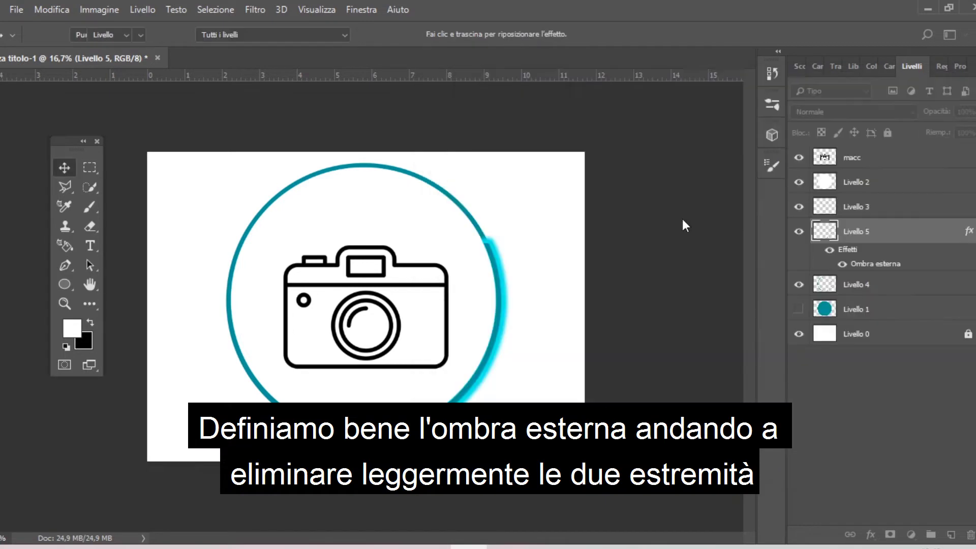
left_click(90, 226)
left_click(890, 534)
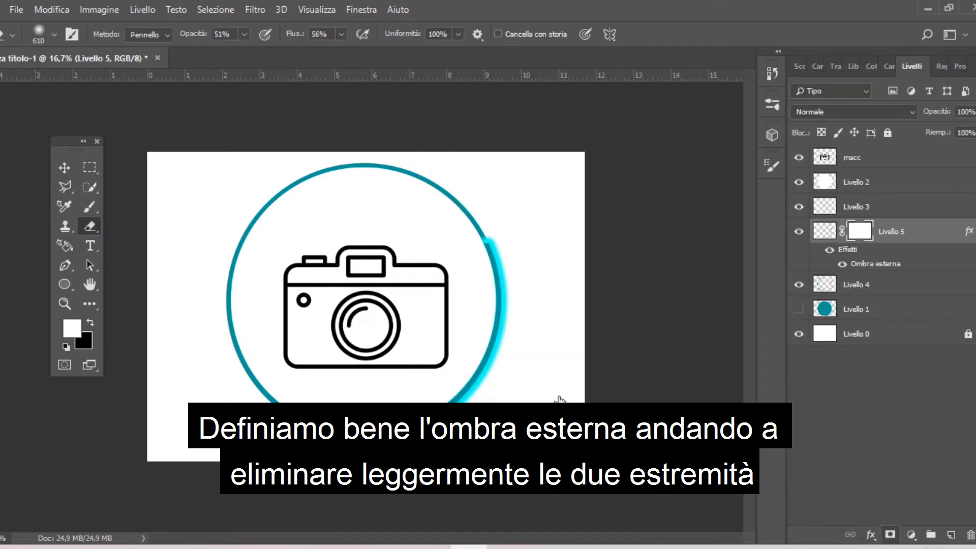
key("x")
left_click(89, 207)
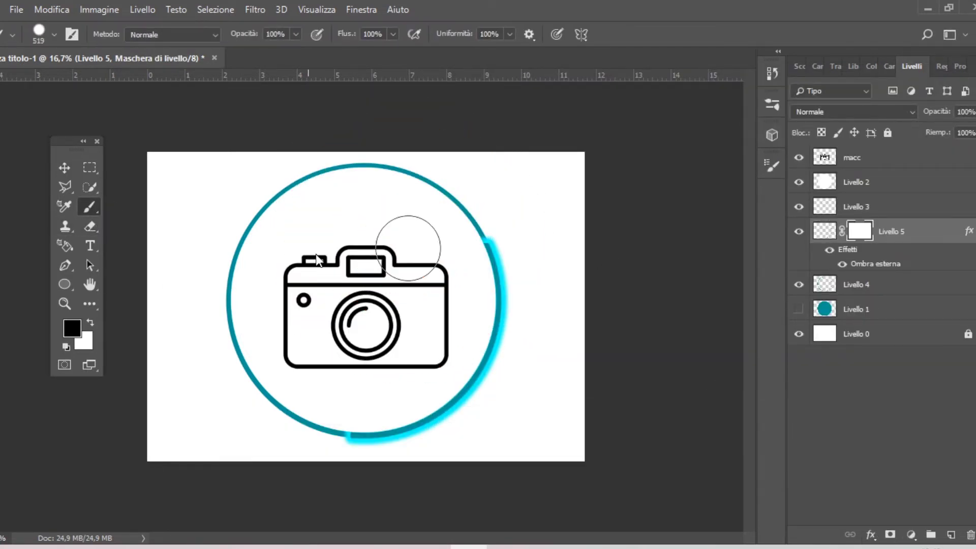
Use a soft brush tip with 49% smoothing and 52% opacity, then move Livello 4 above Livello 5
right_click(407, 238)
left_click(393, 34)
left_click(510, 34)
left_click_drag(514, 51, 476, 51)
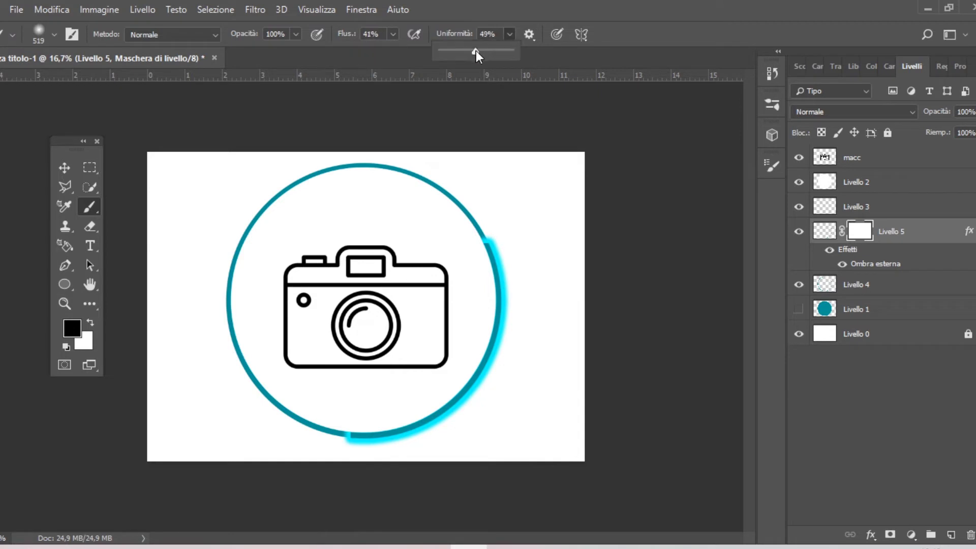
left_click(295, 34)
left_click(486, 248)
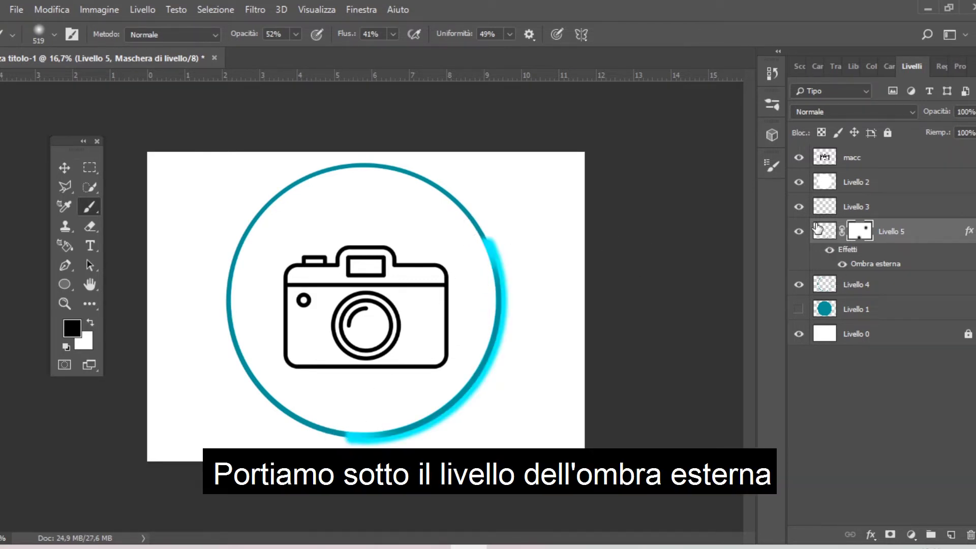
left_click_drag(846, 287, 854, 229)
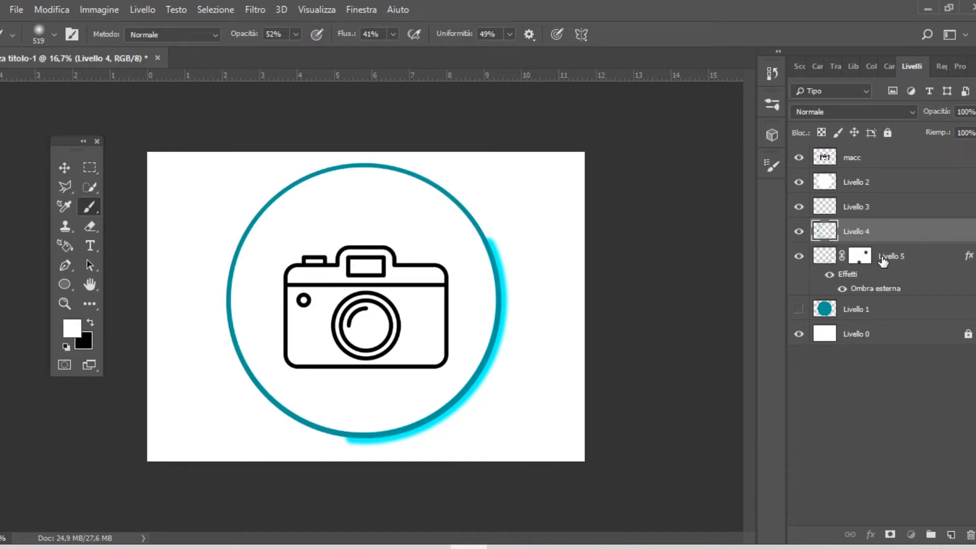
Add a new layer and merge it with Livello 5 into plain layer Livello 6
left_click(883, 259)
left_click(950, 534)
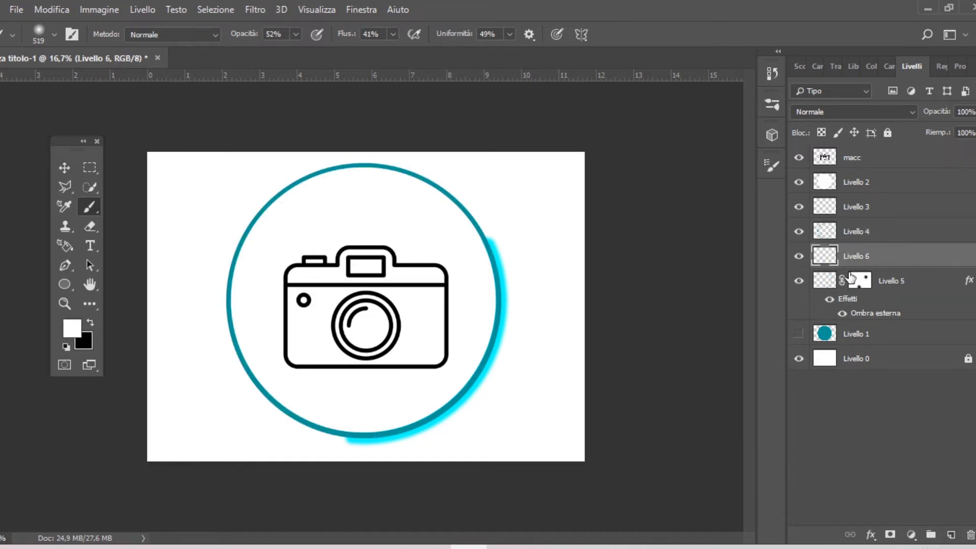
left_click(895, 288, "shift")
right_click(896, 288)
left_click(764, 414)
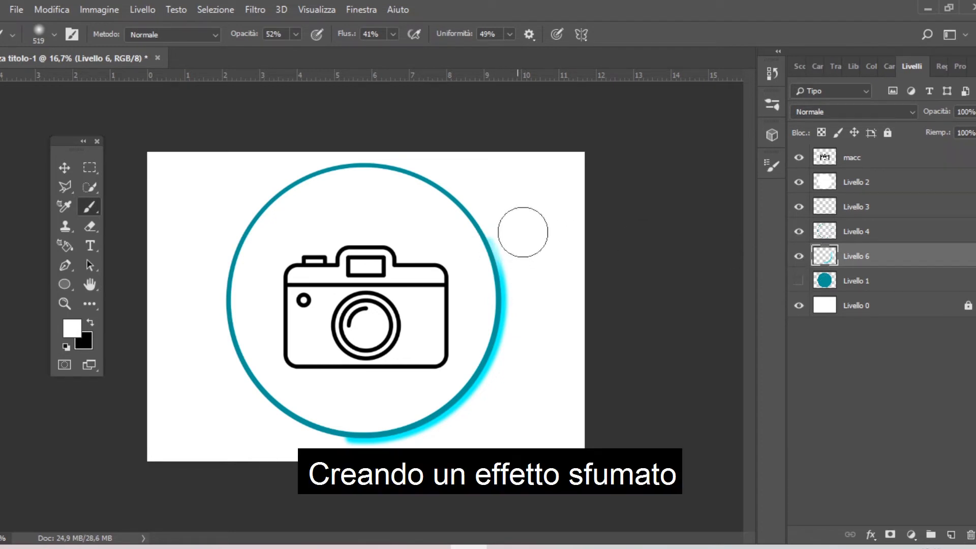
Set the brush to 100% smoothing and 42% flow, resizing it through 171, 339 and 759 px
left_click_drag(523, 228, 501, 232)
left_click(393, 34)
left_click_drag(519, 50, 551, 51)
left_click(296, 34)
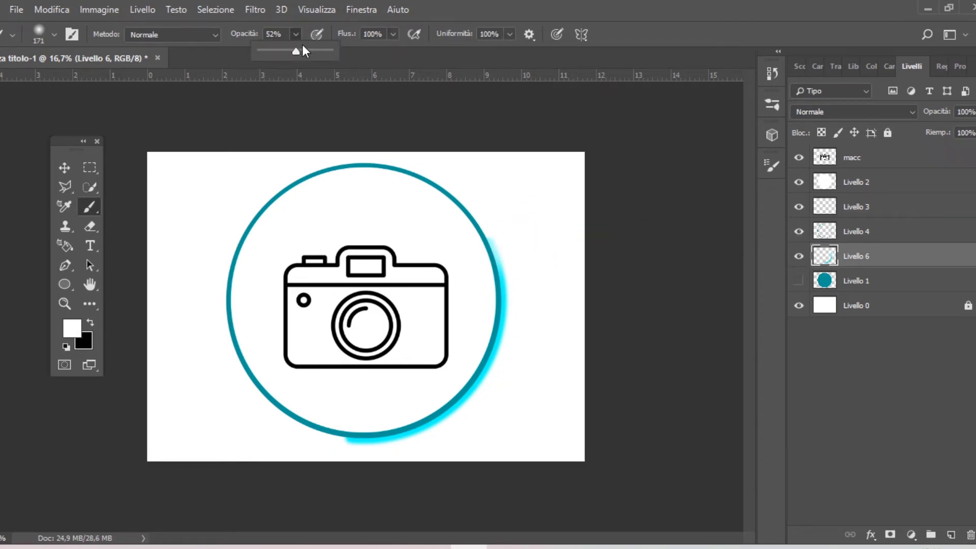
left_click_drag(391, 49, 349, 49)
left_click_drag(475, 200, 489, 201)
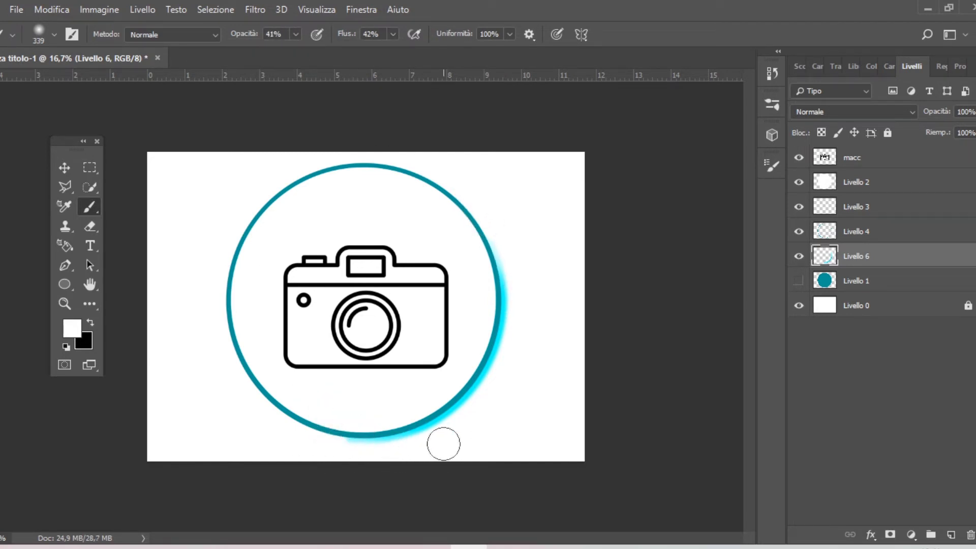
left_click_drag(163, 316, 203, 315)
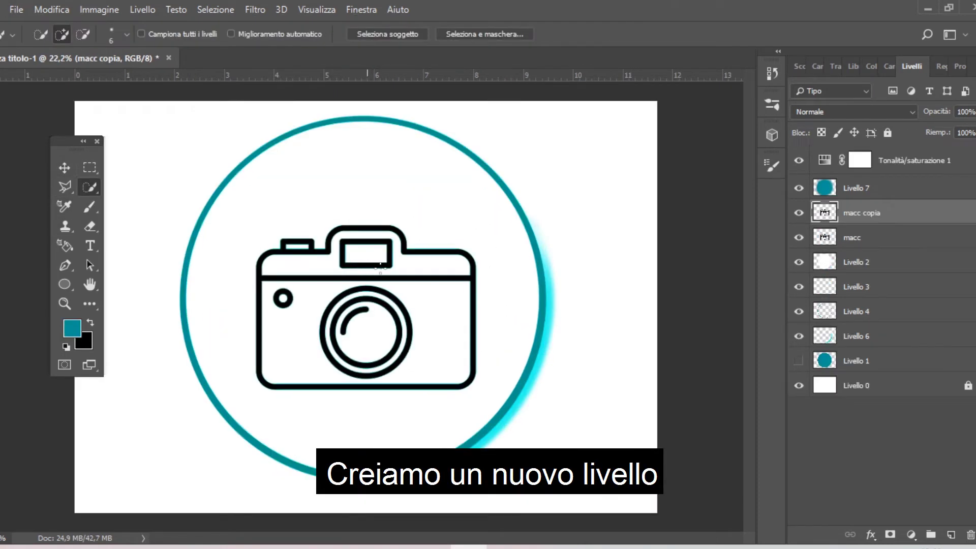
Magic-wand select the camera outline, Shift-adding the lens ring and small body circle
right_click(94, 187)
left_click(162, 204)
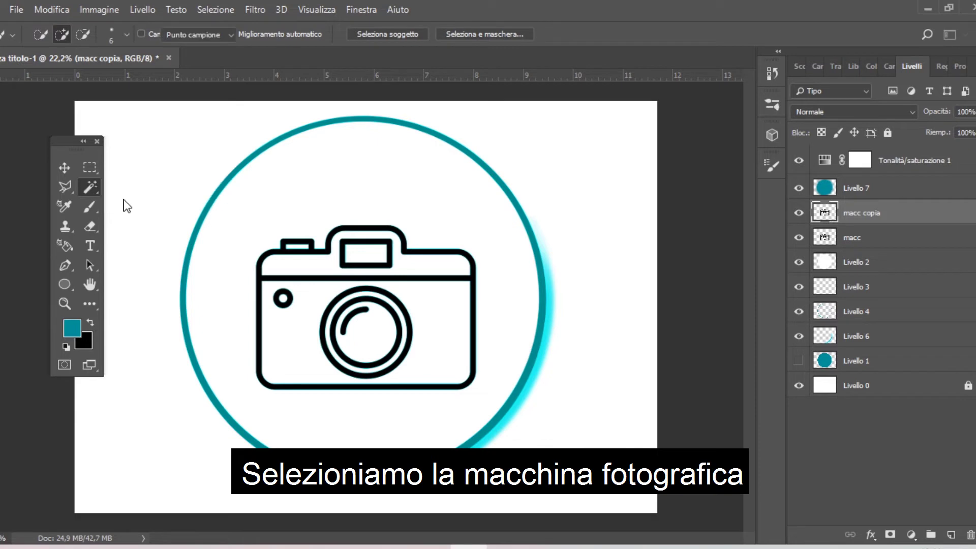
left_click(247, 253)
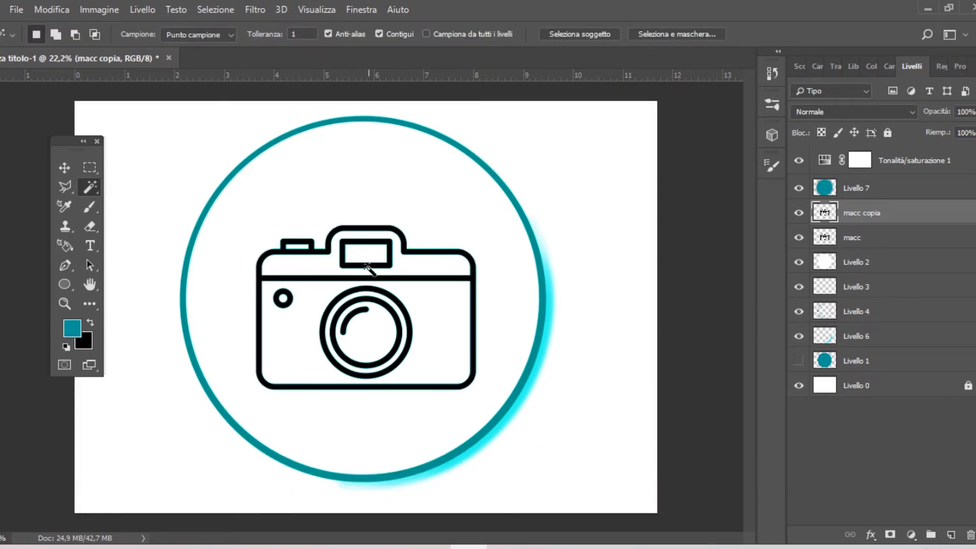
key("shift")
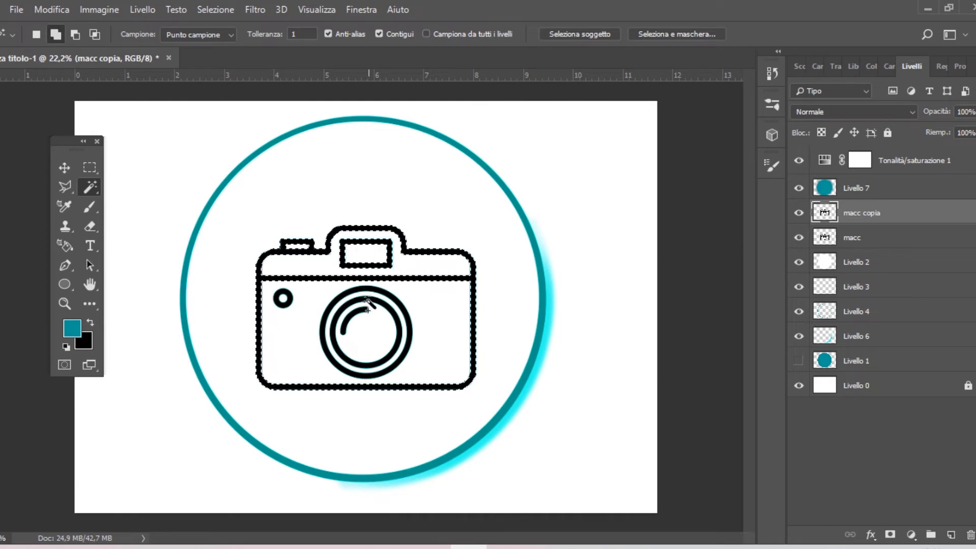
left_click(371, 289, "shift")
key("shift")
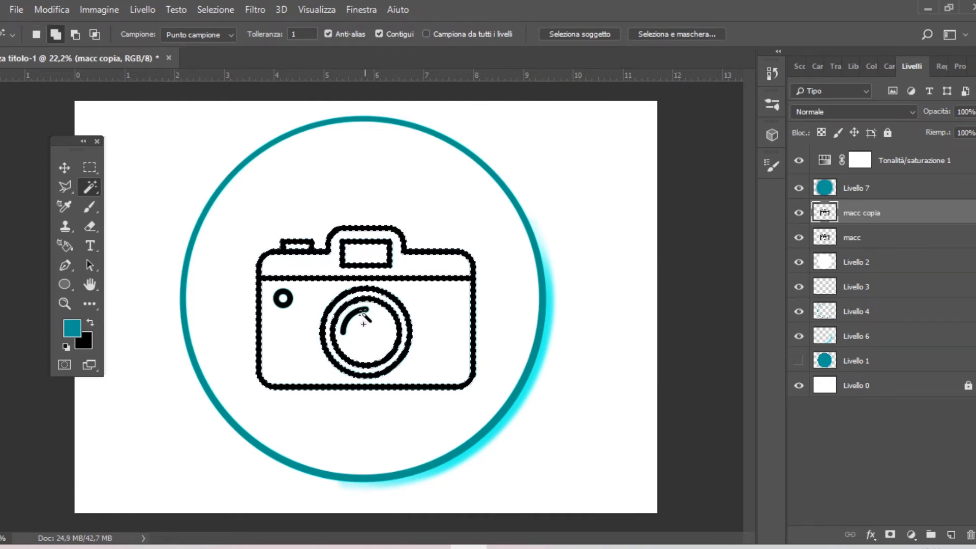
left_click(292, 297, "shift")
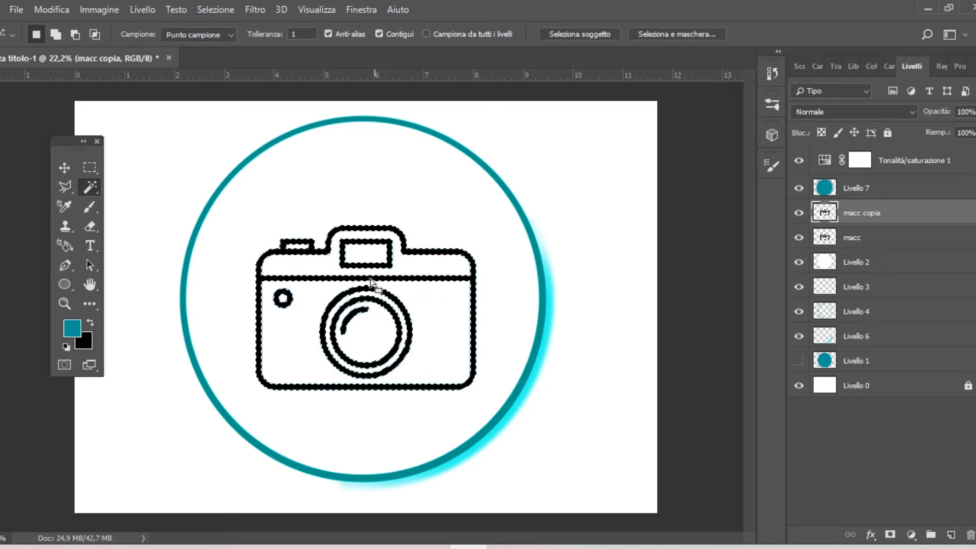
Paint the selected camera outline teal with an enlarged soft brush
key("v")
key("b")
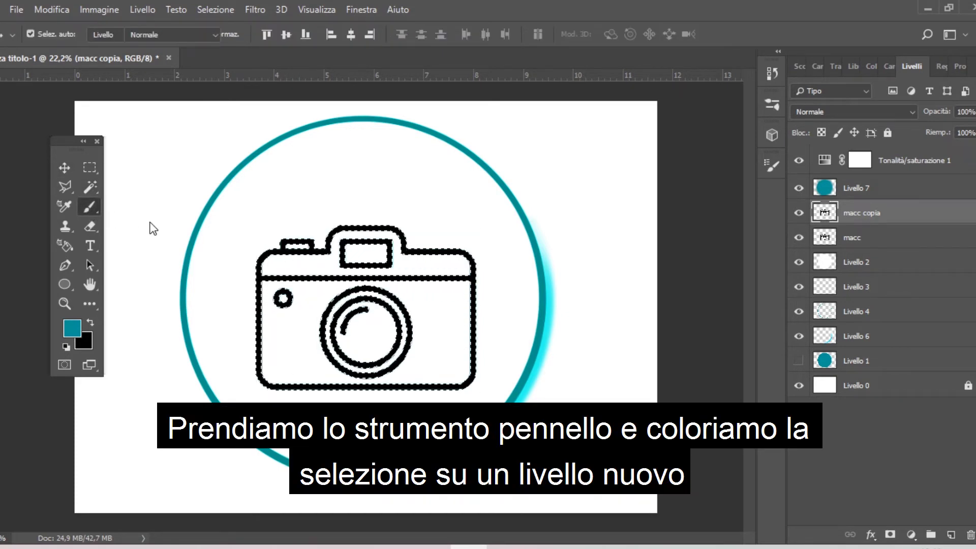
mouse_move(395, 283)
left_mouse_down()
mouse_move(469, 269)
mouse_move(502, 278)
left_mouse_up()
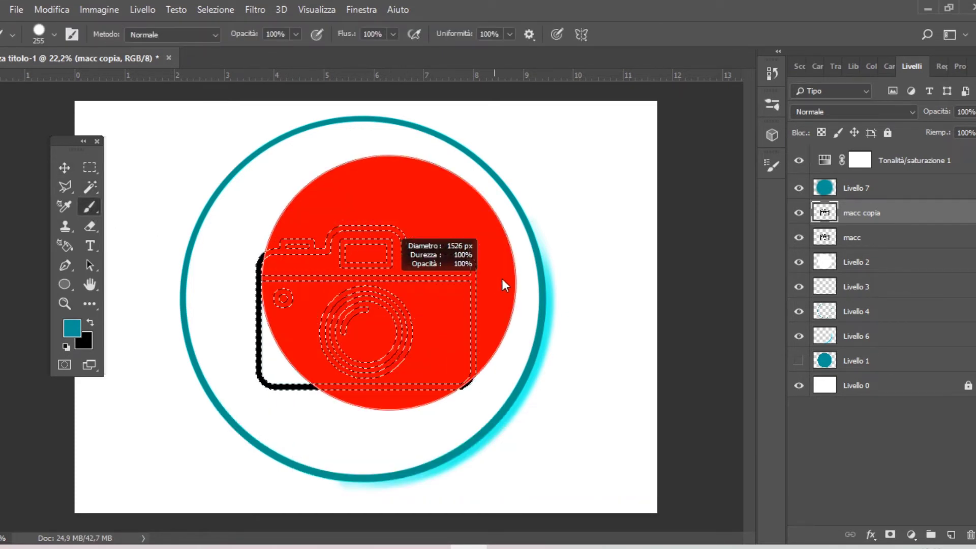
left_click(341, 291)
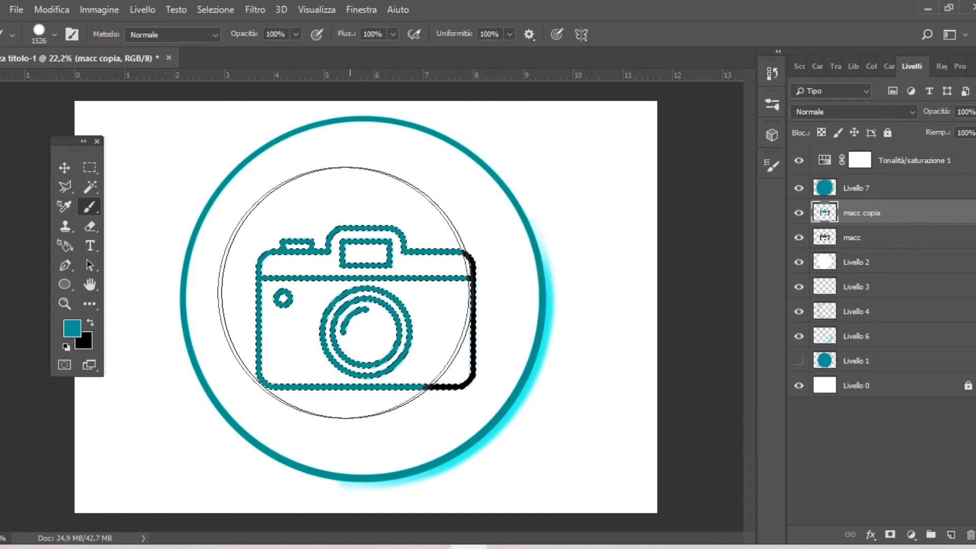
Paint #006699 blue over part of the camera with a 1707 px brush, then hide Livello 6
right_click(357, 271)
left_click(72, 328)
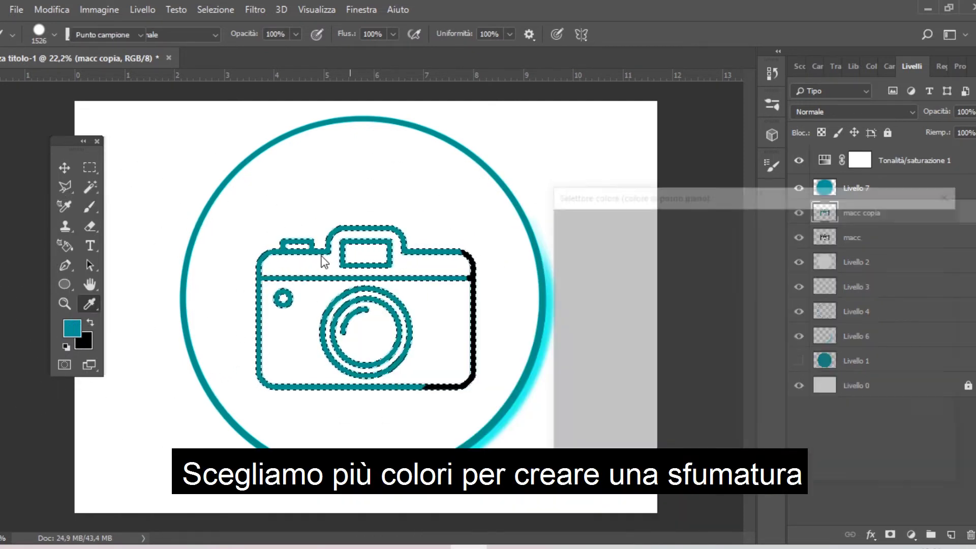
type("006699")
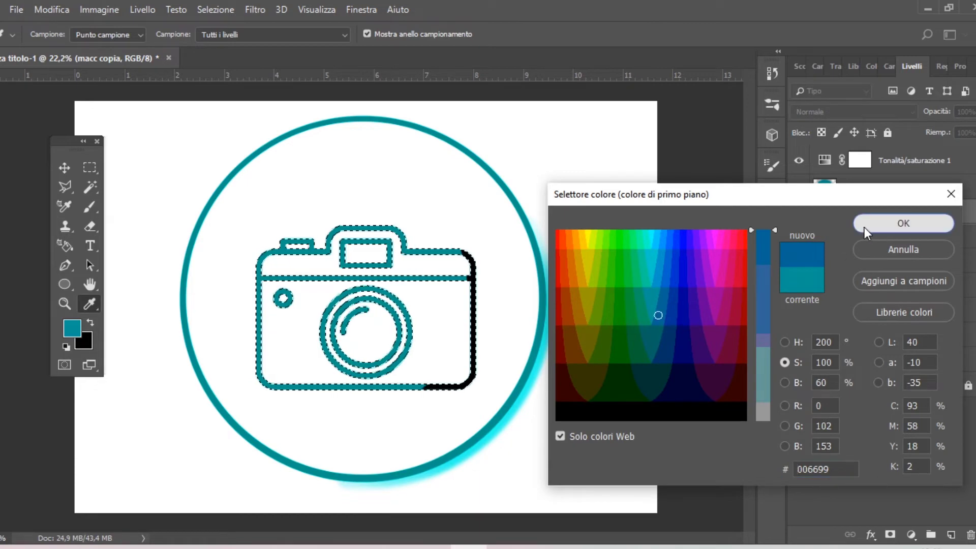
left_click(904, 223)
right_click(319, 193)
left_click_drag(508, 246, 475, 245)
key("Return")
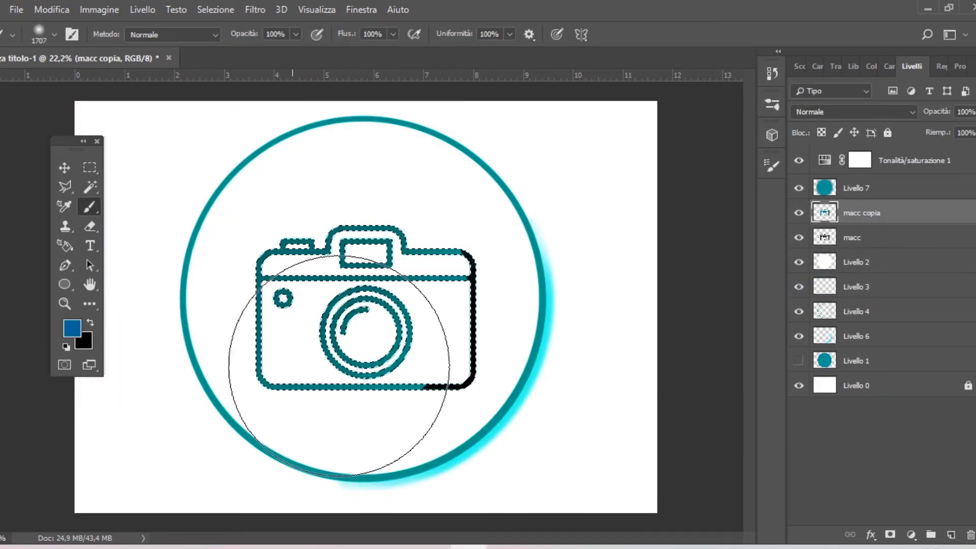
left_click_drag(459, 371, 372, 267)
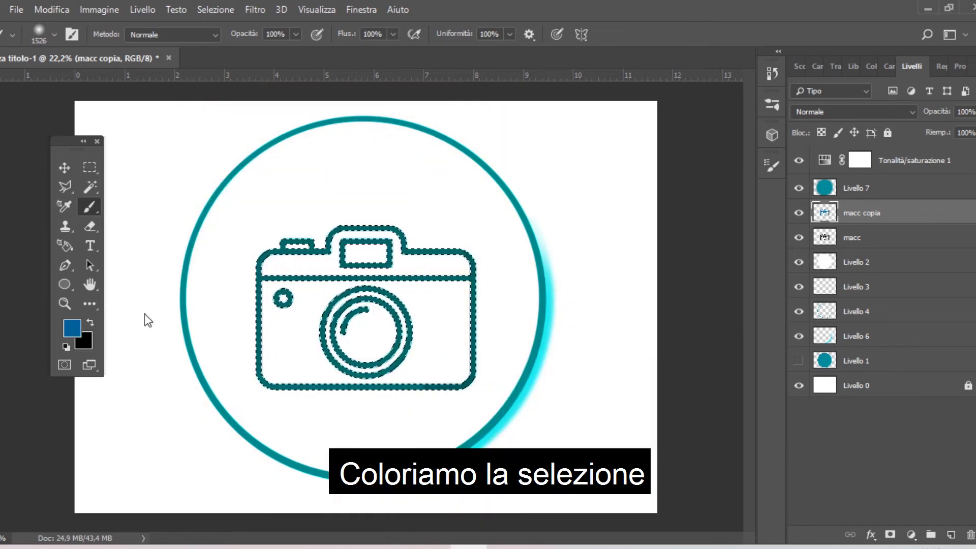
left_click(857, 287)
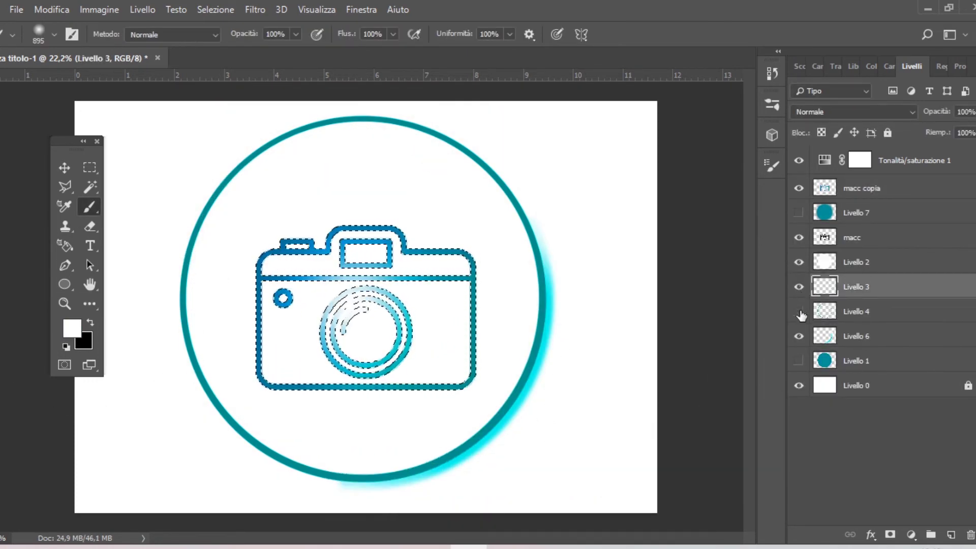
Show Livello 6 again and duplicate the Livello 4 and Livello 6 layers together
key("v")
left_click(593, 305)
left_click(797, 336)
left_click(857, 311)
left_click(856, 333, "shift")
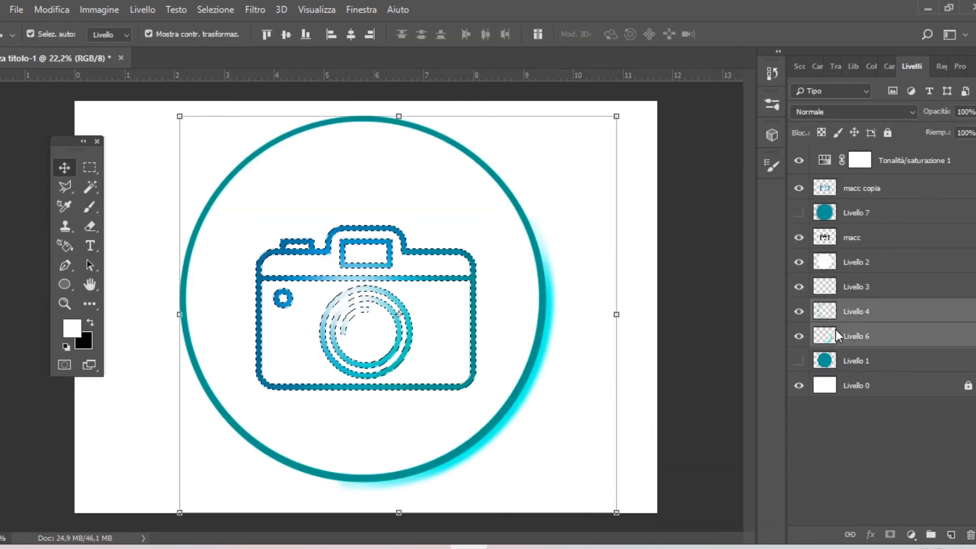
right_click(836, 330)
left_click(627, 145)
key("Return")
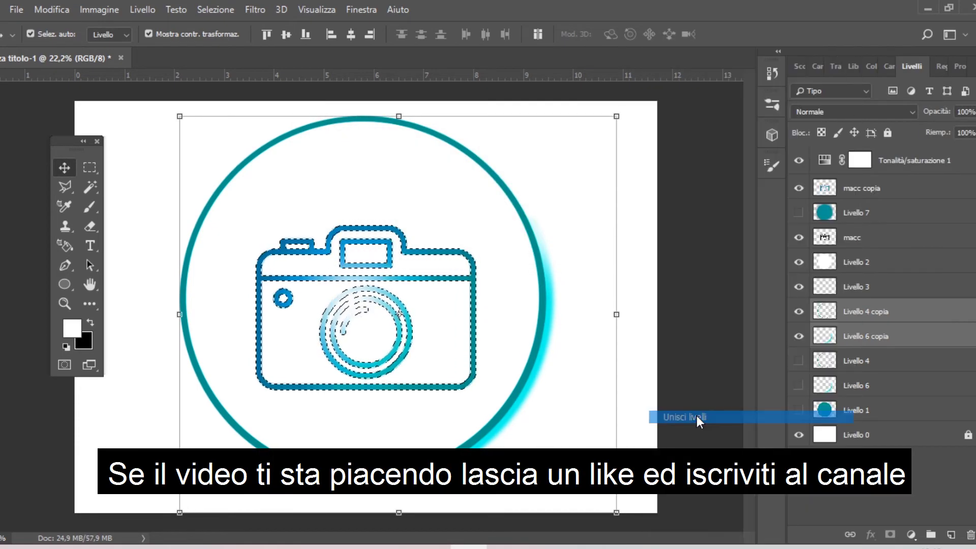
Merge the copied ring layers, deselect, and marquee-select around the ring
key("ctrl+e")
left_click_drag(799, 336, 799, 360)
key("ctrl+d")
key("m")
left_click_drag(131, 102, 578, 508)
key("v")
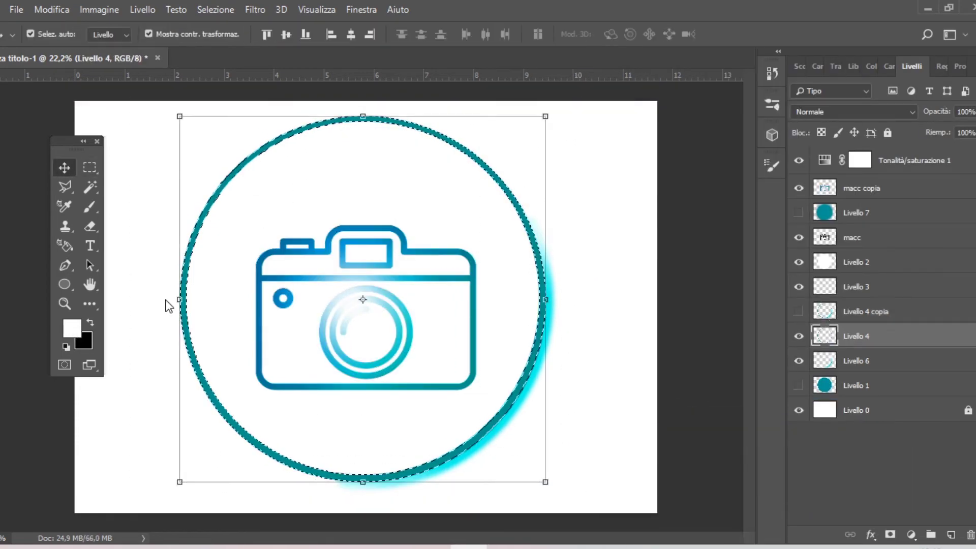
Set a dark blue around #006699 and paint the ring's top-left arc
left_click(72, 328)
left_click(769, 231)
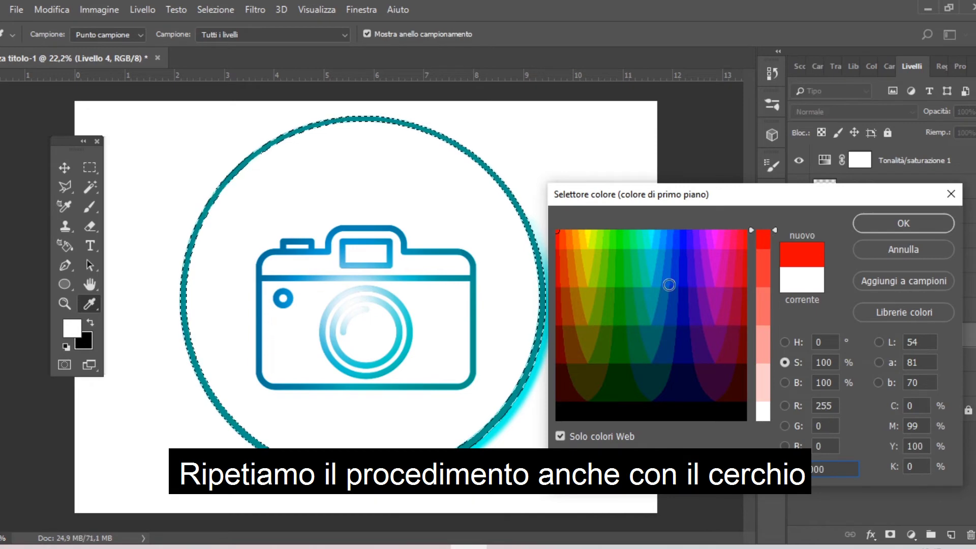
left_click(659, 318)
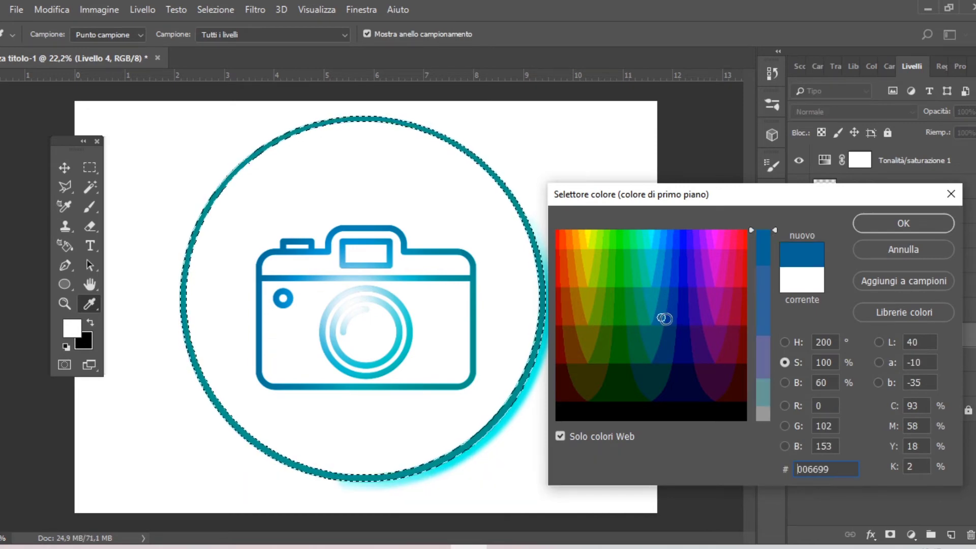
left_click(667, 332)
left_click(673, 315)
left_click(903, 224)
key("b")
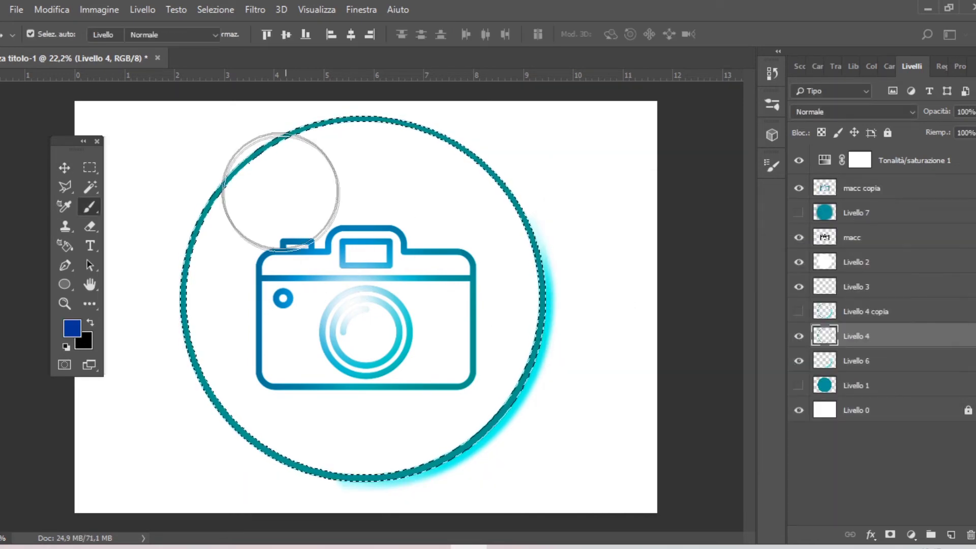
left_click(282, 176)
Paint a lighter blue along the ring's left arc
left_click(72, 328)
left_click(664, 311)
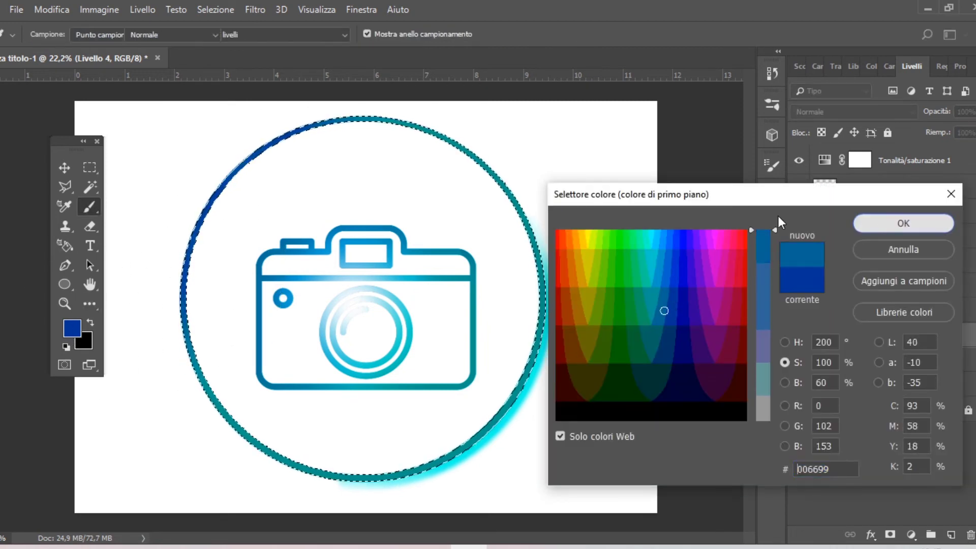
left_click(895, 222)
mouse_move(213, 239)
left_mouse_down()
mouse_move(242, 208)
mouse_move(311, 169)
left_mouse_up()
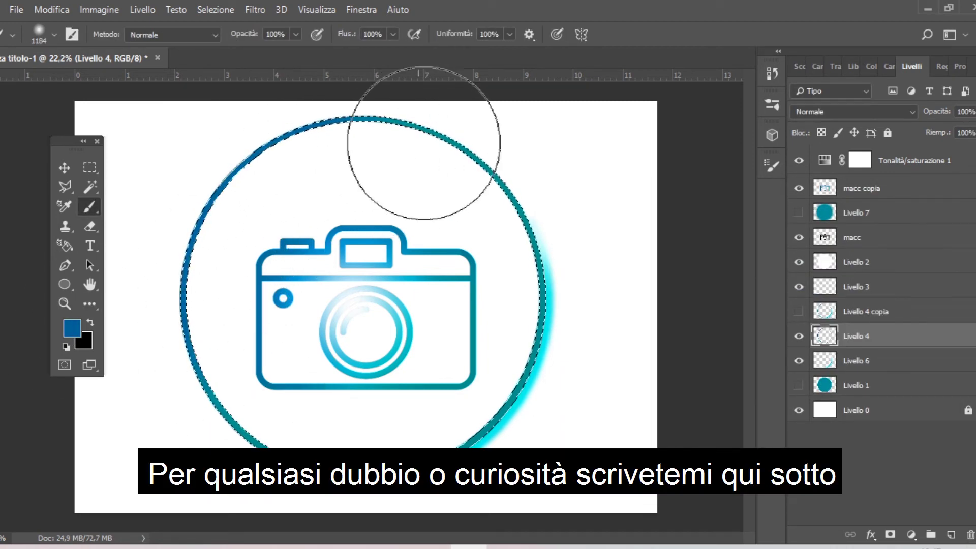
Sample teal from the ring, switch to white, undo the last white stroke, and copy the ring
left_click(72, 329)
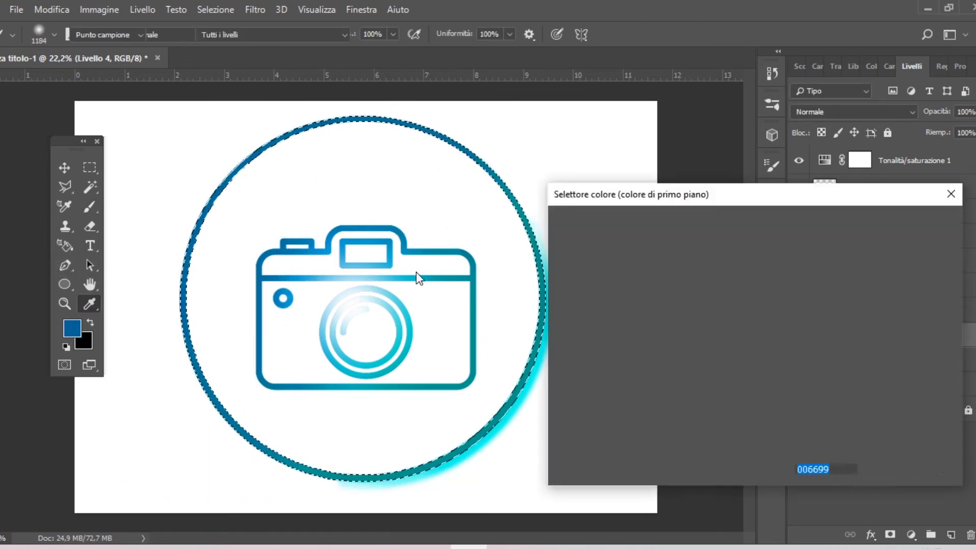
left_click(531, 239)
key("Return")
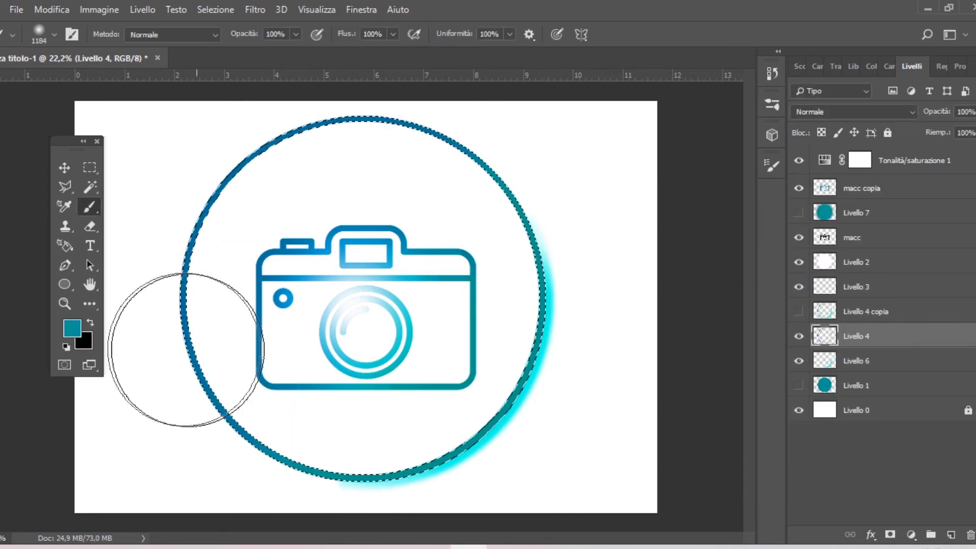
left_click(72, 328)
left_click(717, 227)
left_click(927, 221)
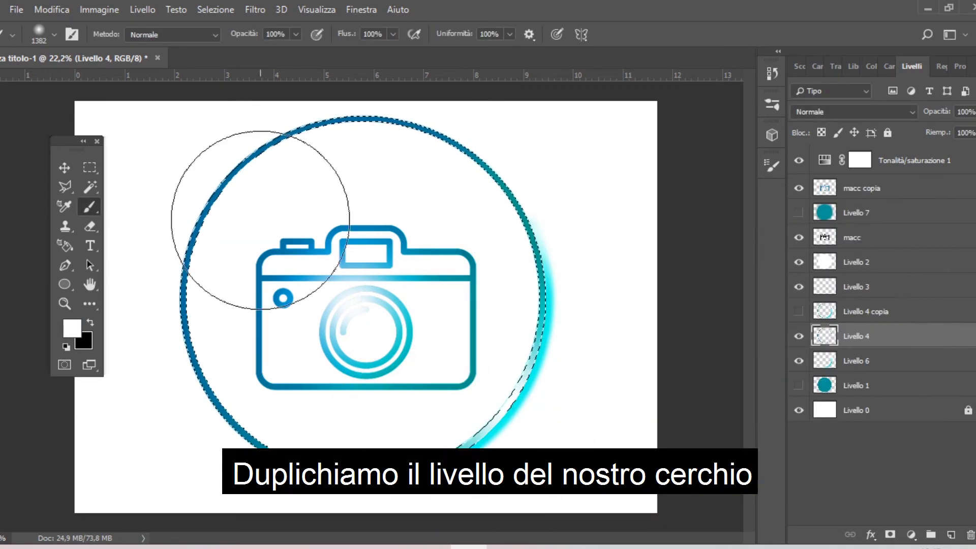
key("ctrl+z")
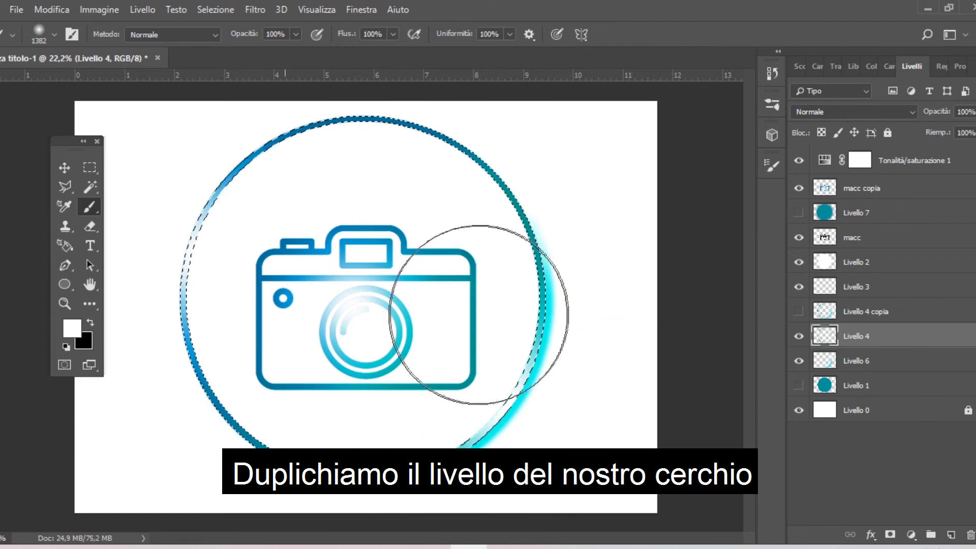
key("ctrl+c")
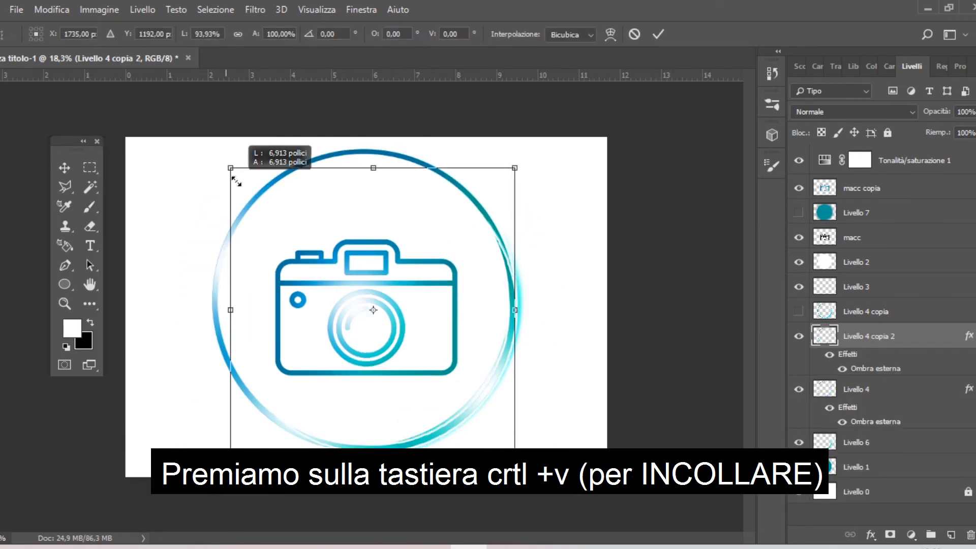
Shrink the ring copy to about 90%, hide Livello 2, and nudge the copy up-left
left_click_drag(235, 179, 247, 190)
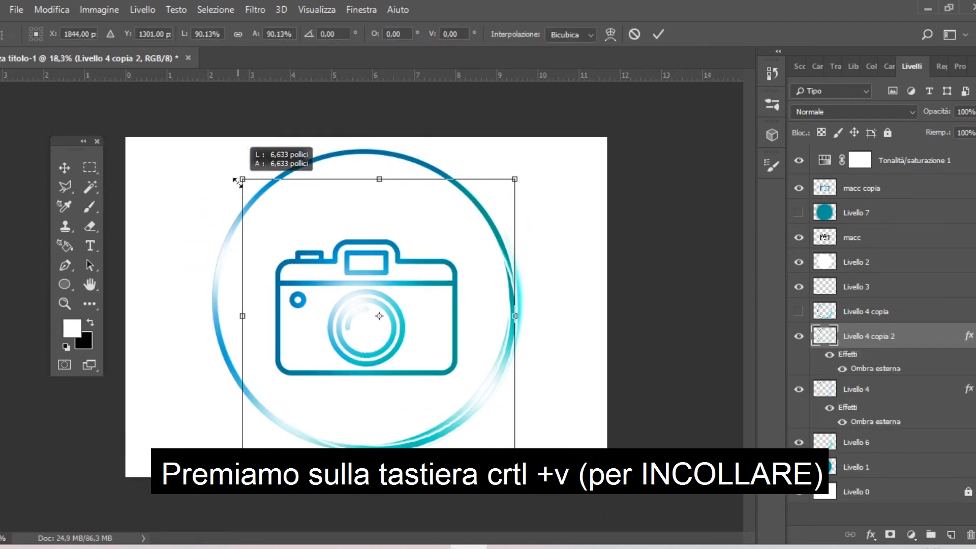
left_click(799, 263)
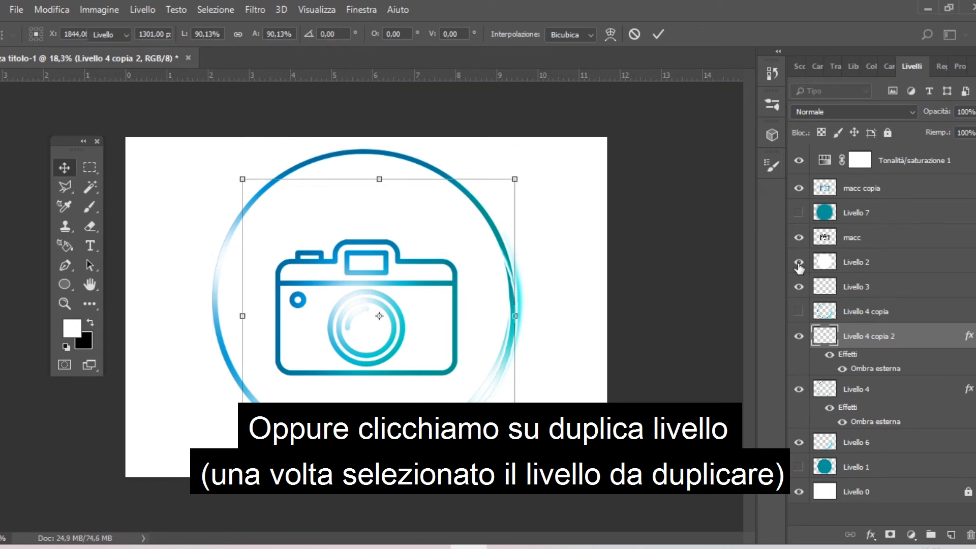
key("Return")
key("Left")
key("Left")
key("Left")
key("Up")
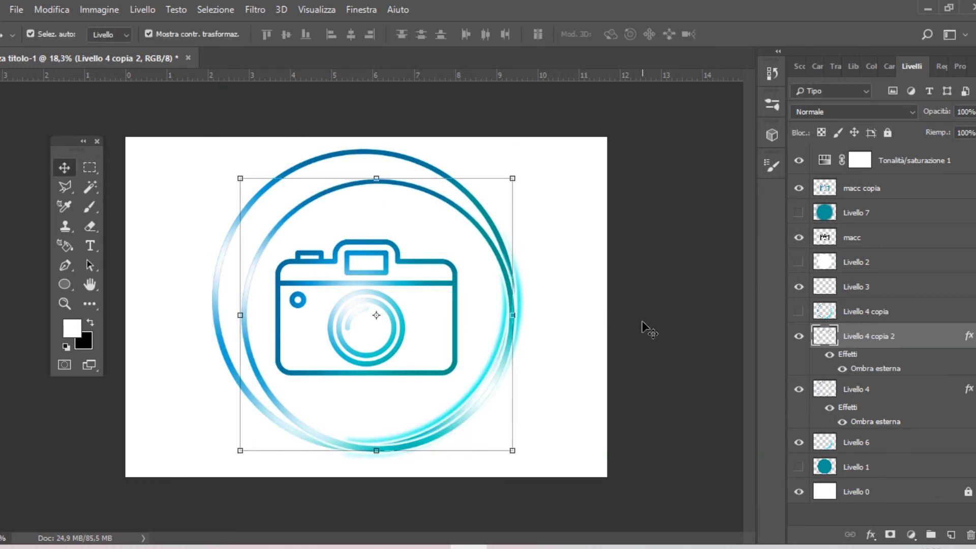
Move and rotate the ring copy about -159.81°, then hide Livello 4 copia 2
key("ctrl+t")
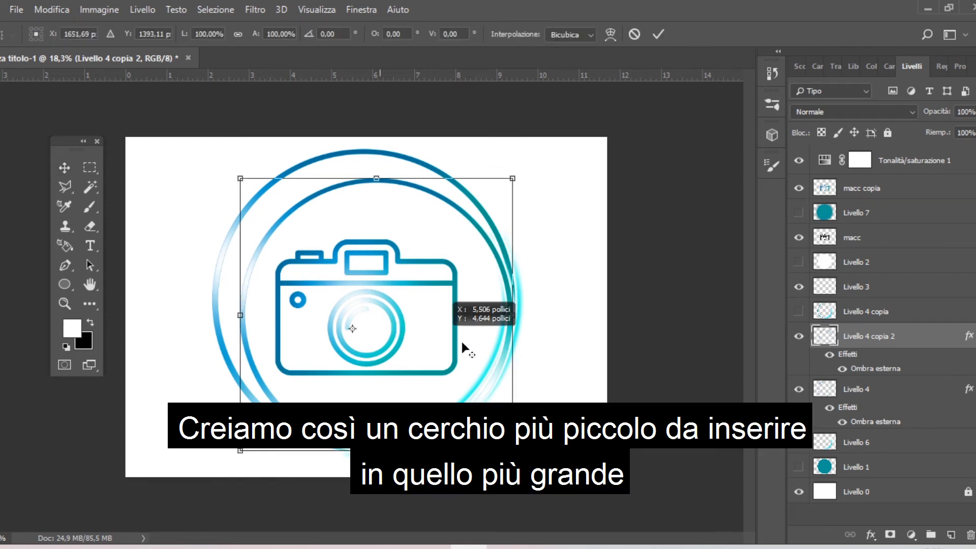
left_click_drag(474, 318, 462, 301)
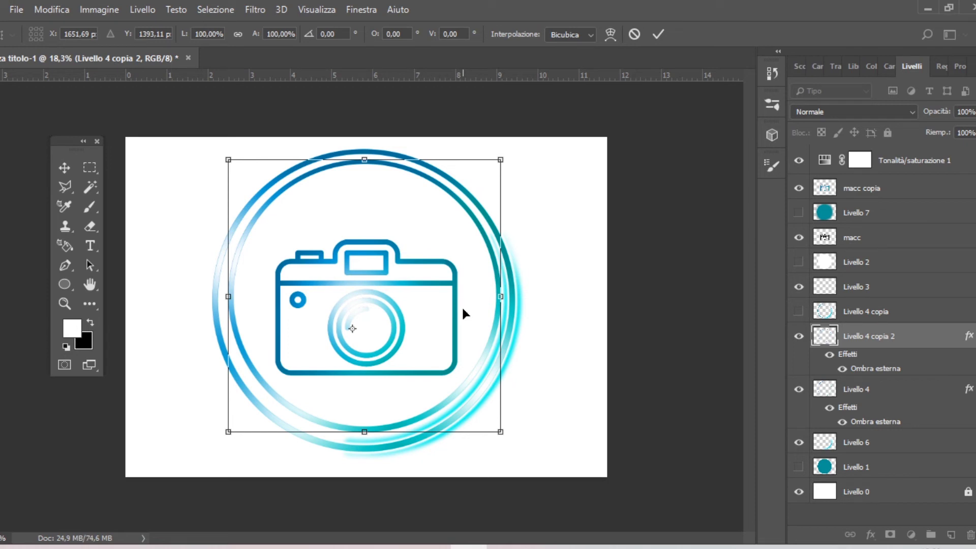
mouse_move(269, 157)
left_mouse_down()
mouse_move(236, 354)
mouse_move(275, 368)
left_mouse_up()
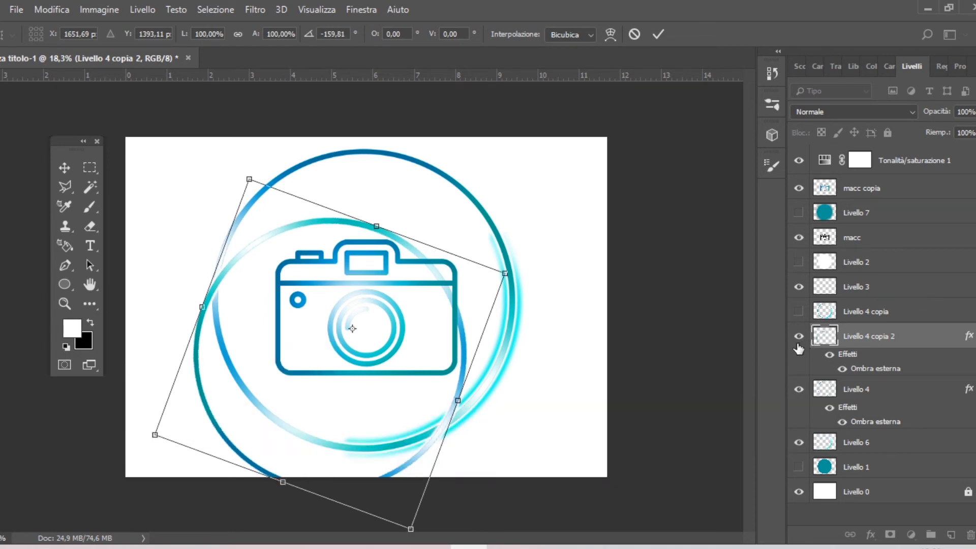
key("Return")
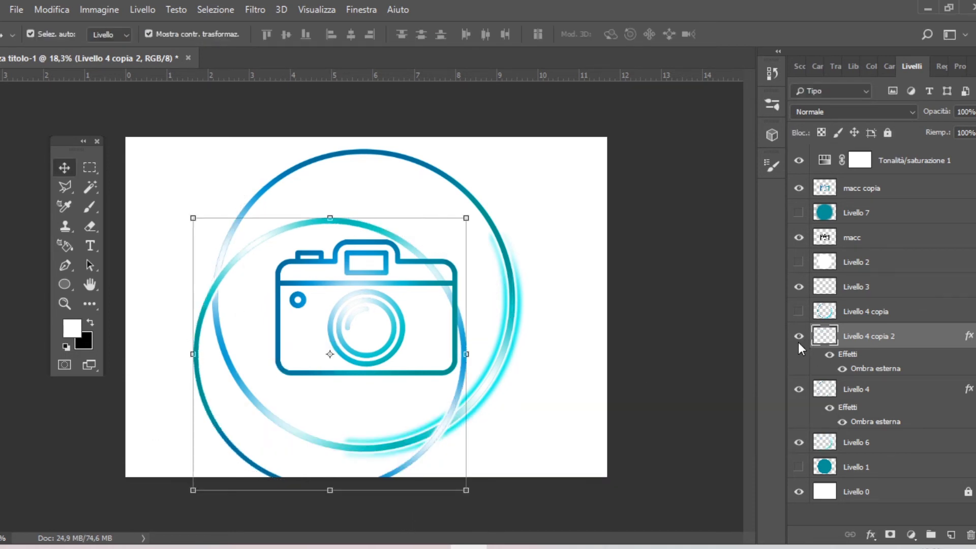
left_click(799, 336)
left_click(499, 317)
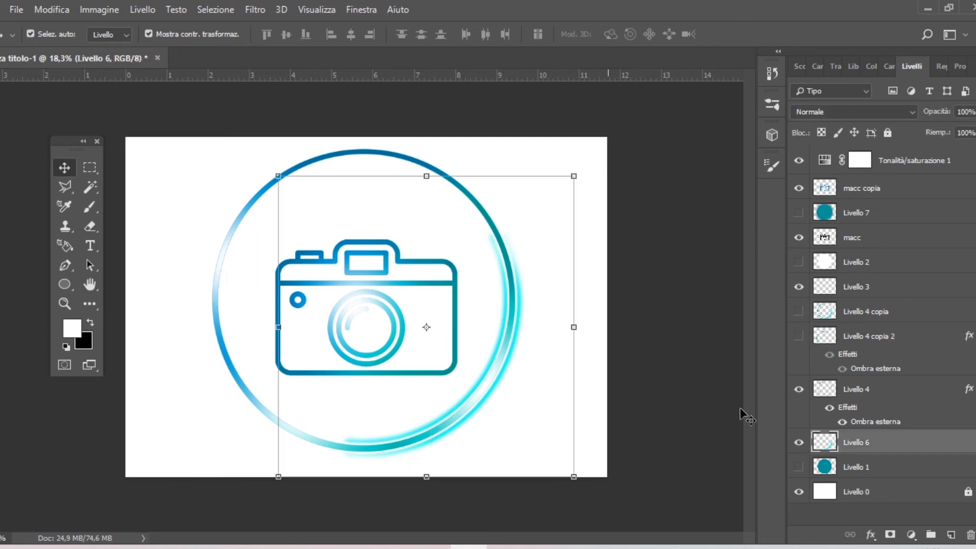
Hide the Livello 6 glow, show Livello 4 copia 2, and rescale it centred inside the outer ring
left_click(800, 443)
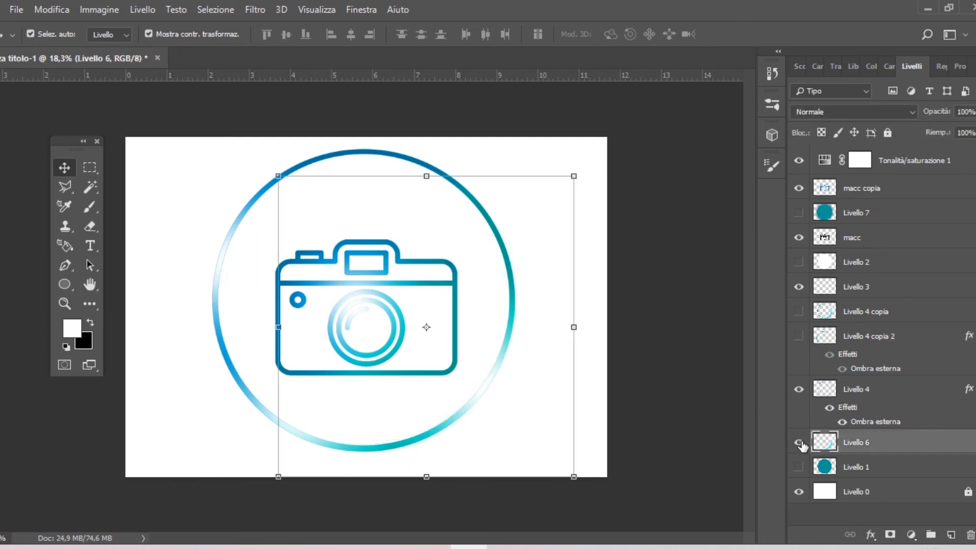
left_click(799, 443)
left_click(799, 336)
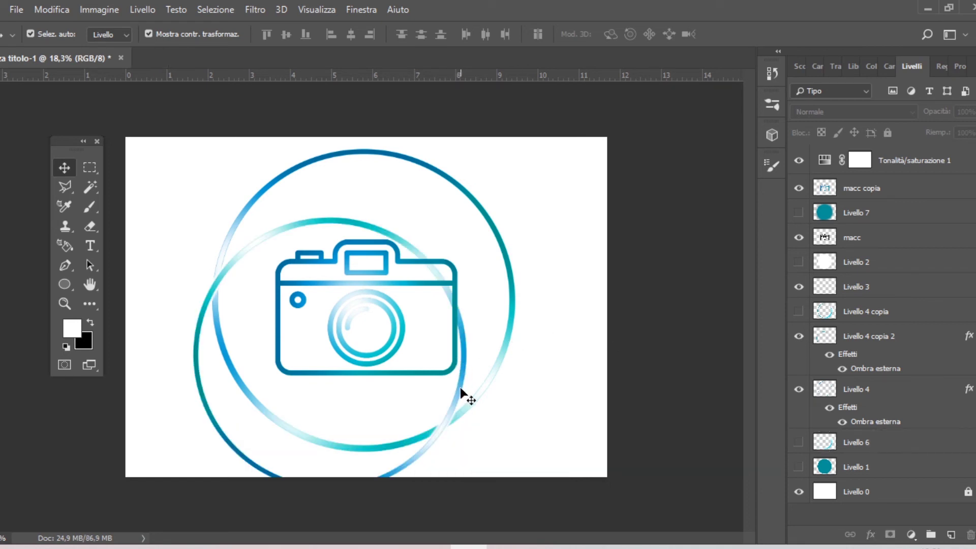
left_click(460, 389)
key("ctrl+t")
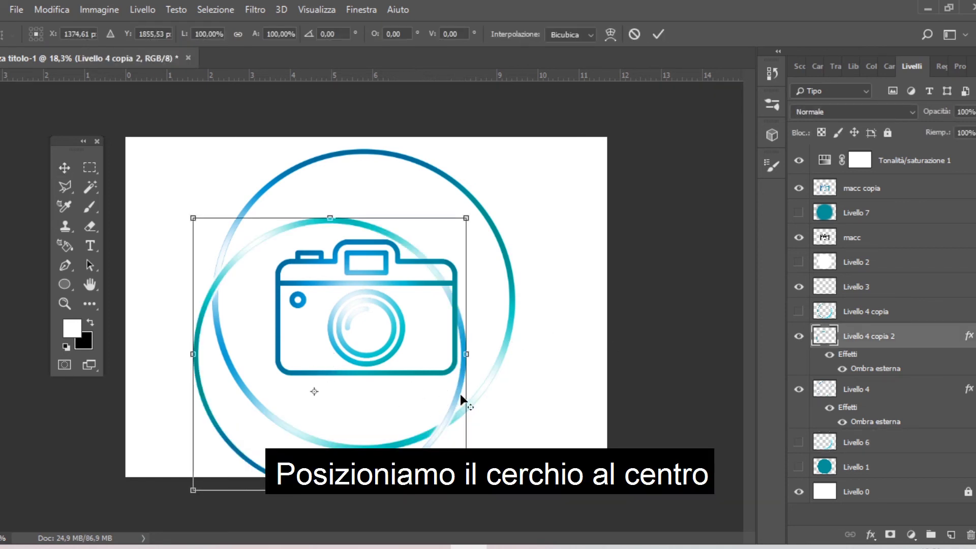
left_click_drag(469, 375, 493, 341)
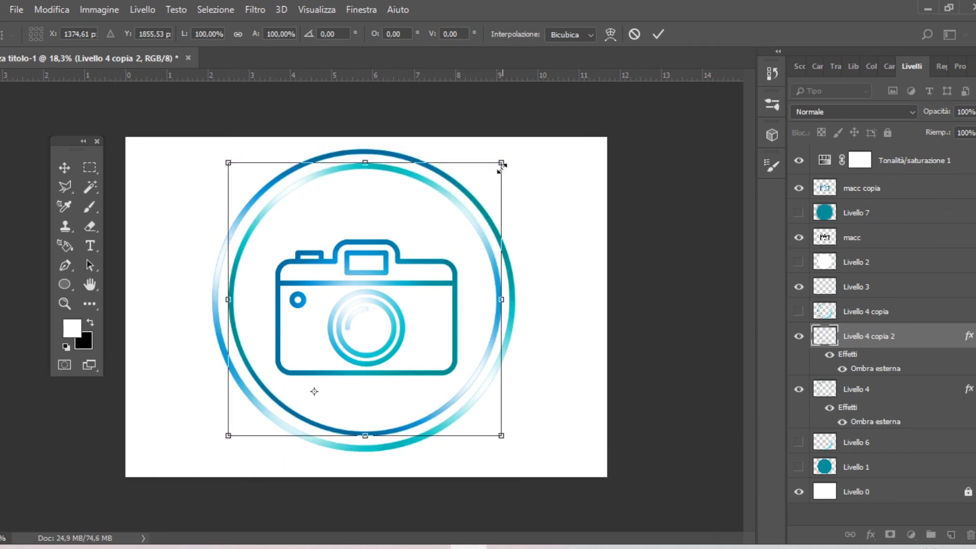
left_click_drag(501, 166, 472, 277)
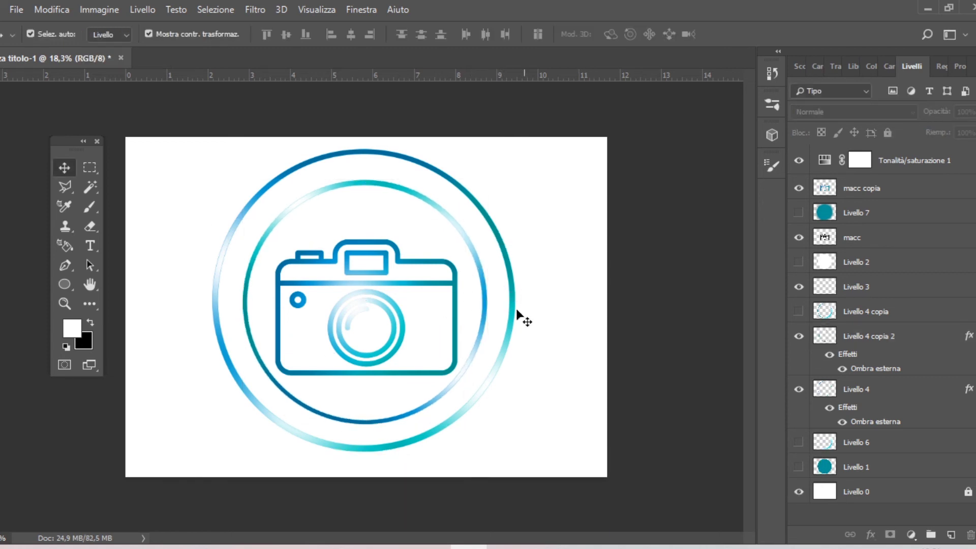
left_click_drag(487, 423, 522, 459)
left_click_drag(504, 424, 476, 377)
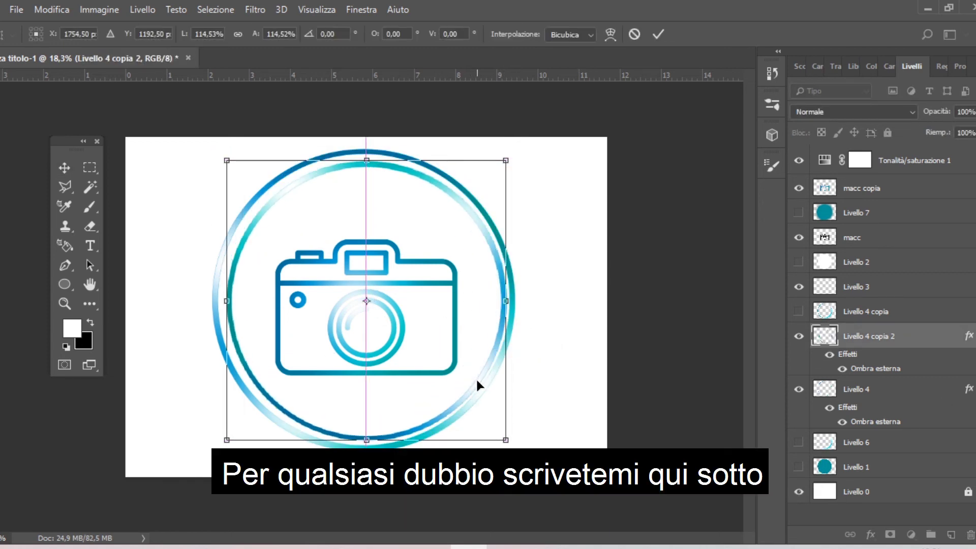
key("Return")
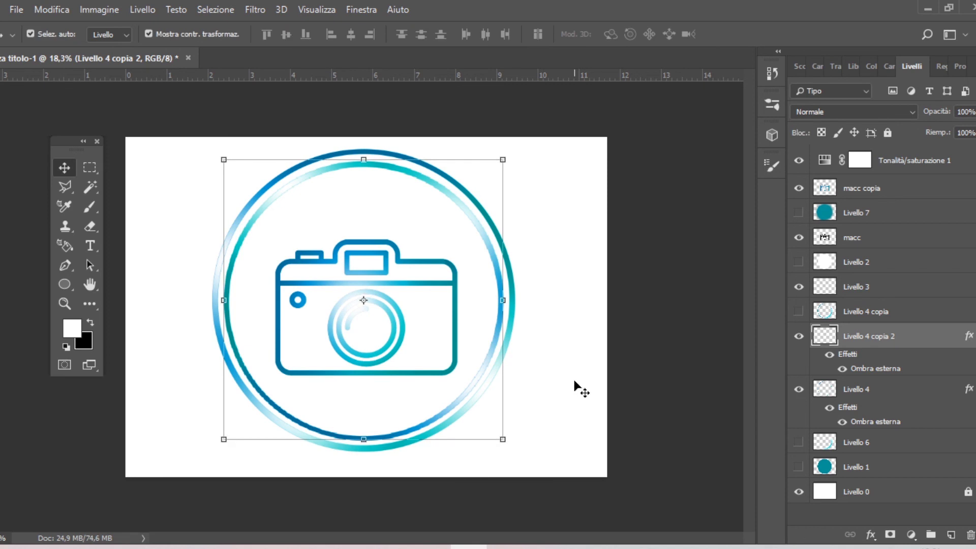
left_click(665, 295)
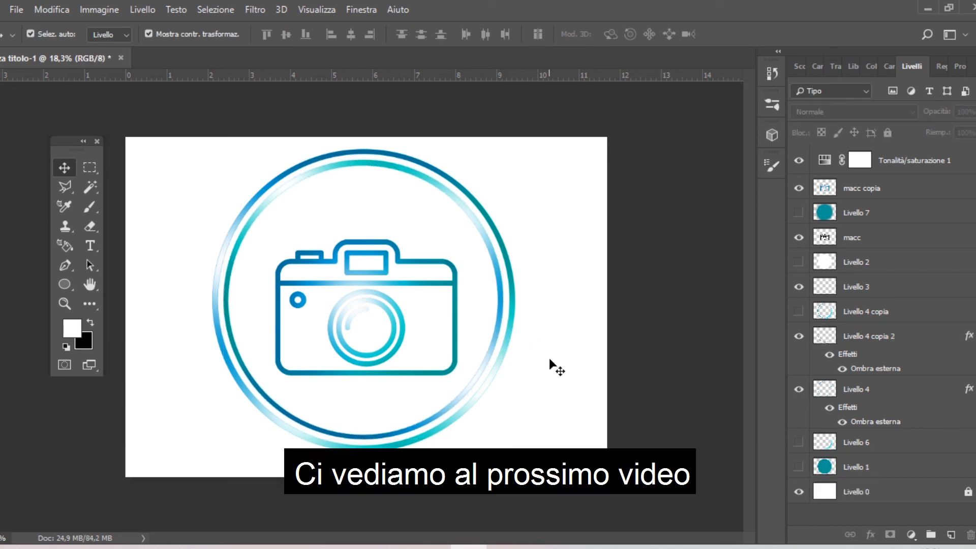